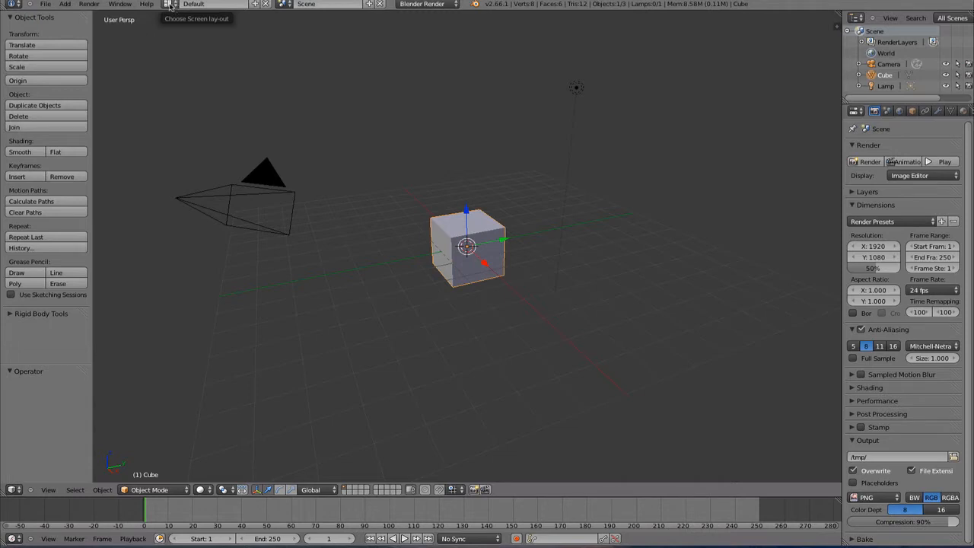
- Switch the screen layout to Compositing and widen the node editor and image editor, shrinking the sidebar and 3D view
{"action": "left_click", "coordinate": [167, 4]}
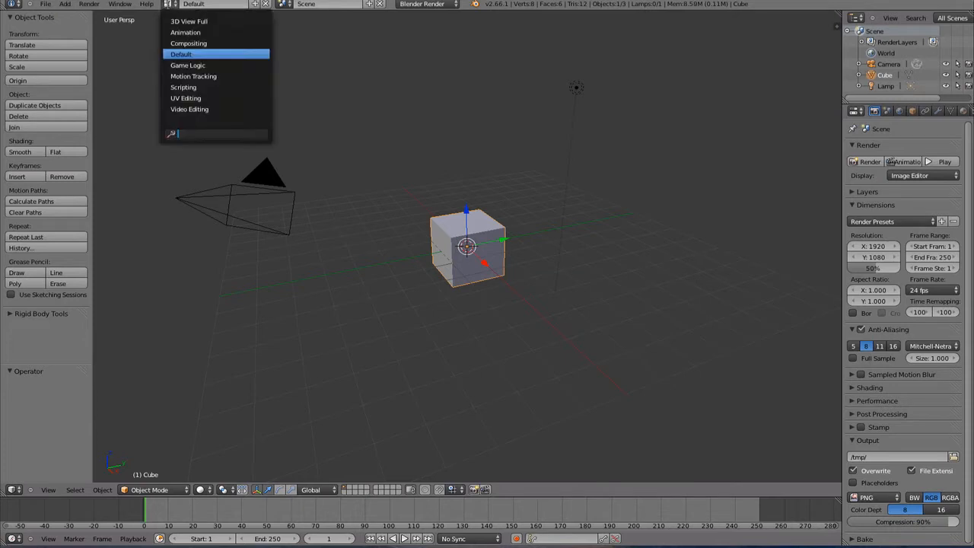
{"action": "left_click", "coordinate": [219, 43]}
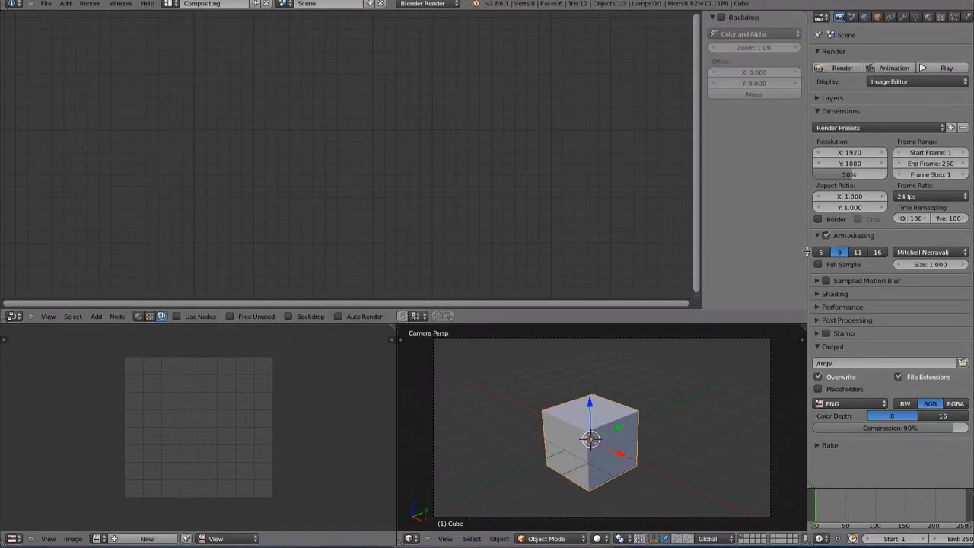
{"action": "left_click_drag", "start_coordinate": [807, 252], "coordinate": [958, 252]}
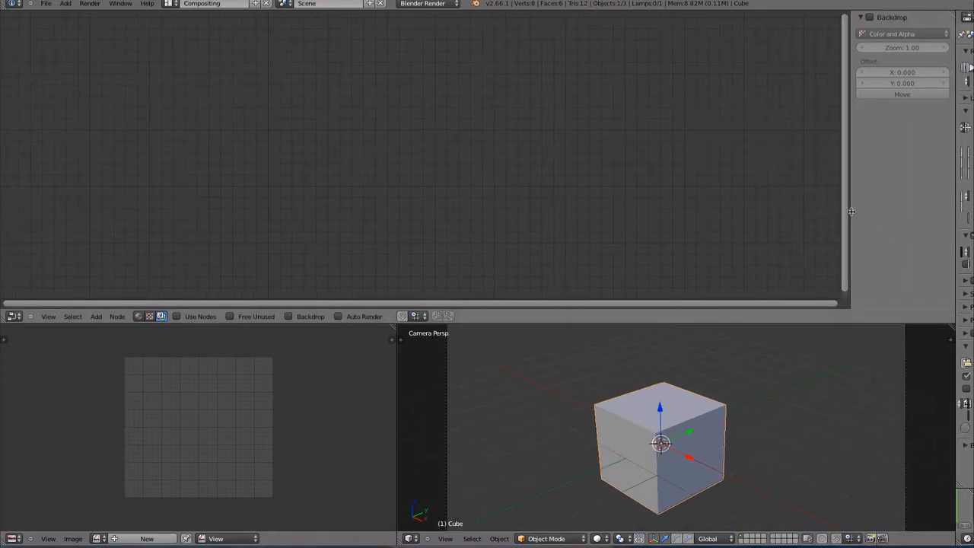
{"action": "left_click_drag", "start_coordinate": [852, 211], "coordinate": [952, 211]}
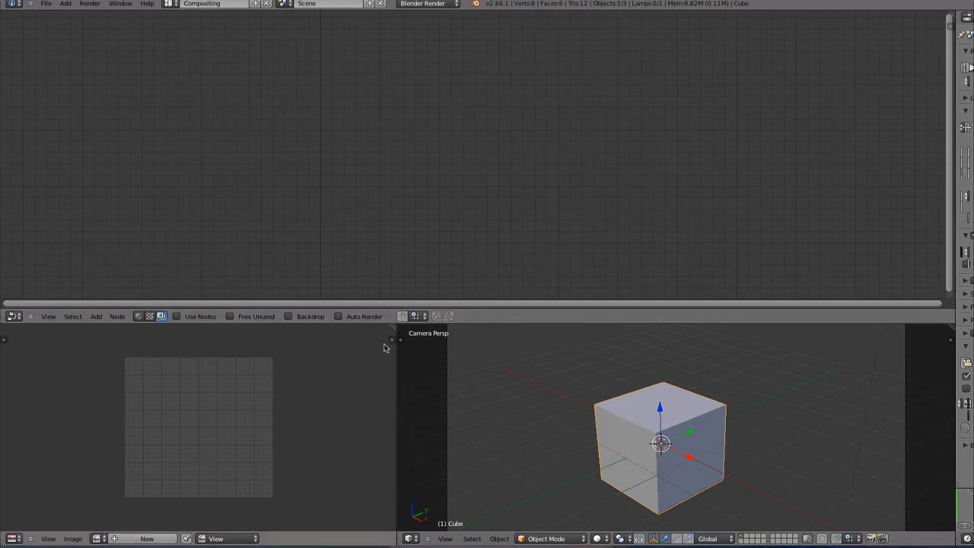
{"action": "left_click_drag", "start_coordinate": [396, 358], "coordinate": [940, 358]}
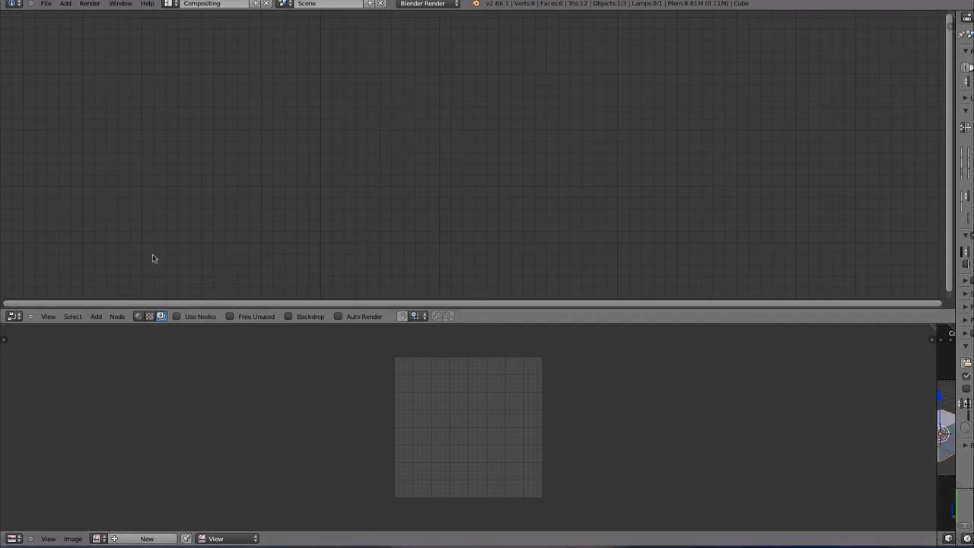
- Switch the screen layout to Default and back to Compositing
{"action": "left_click", "coordinate": [168, 4]}
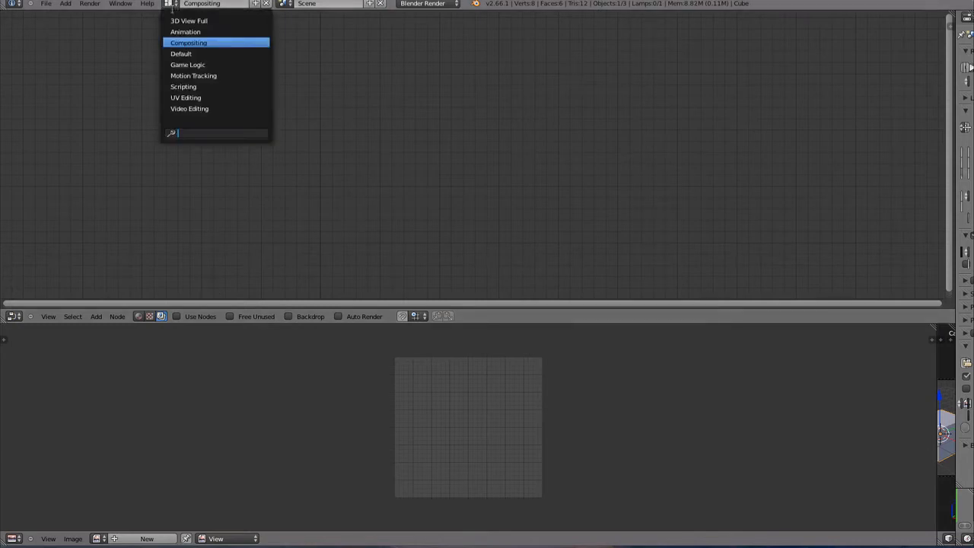
{"action": "left_click", "coordinate": [185, 53]}
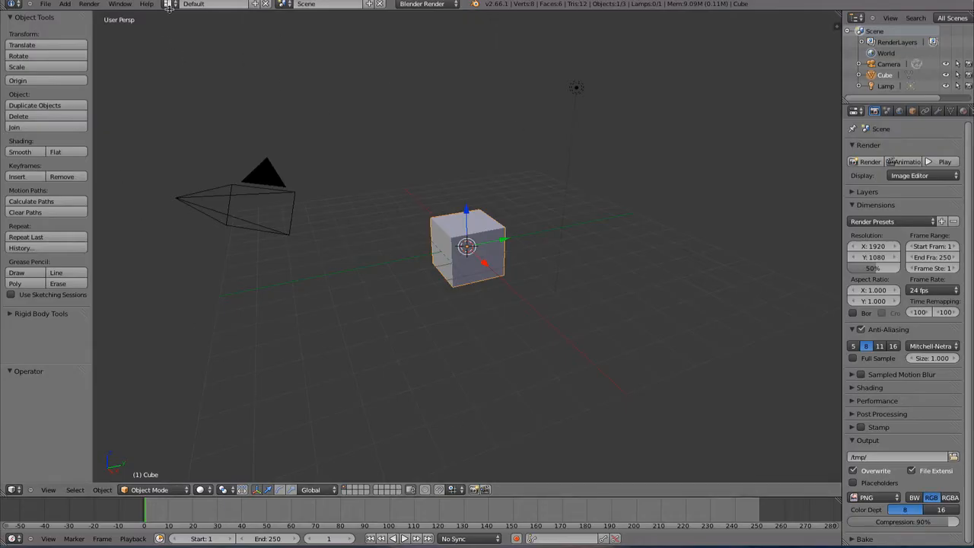
{"action": "left_click", "coordinate": [168, 5]}
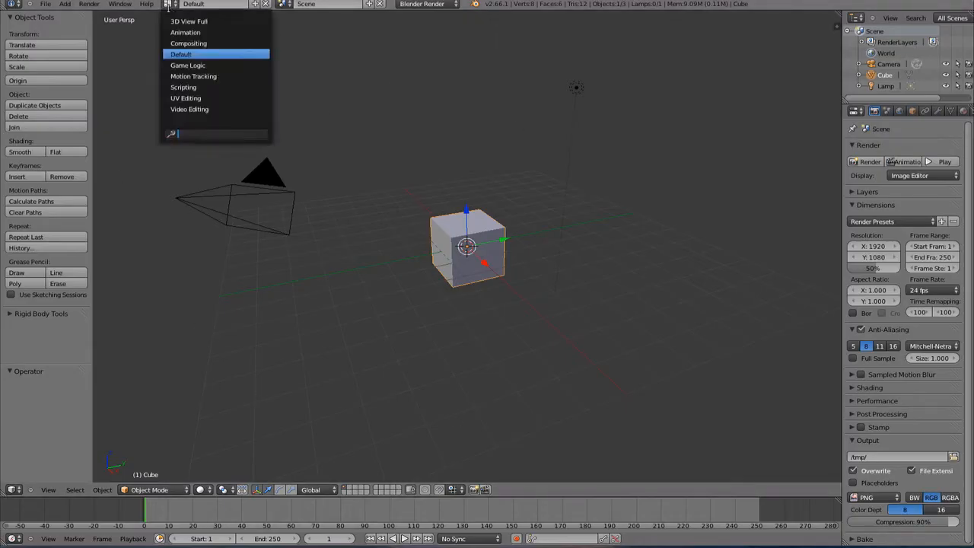
{"action": "left_click", "coordinate": [219, 43]}
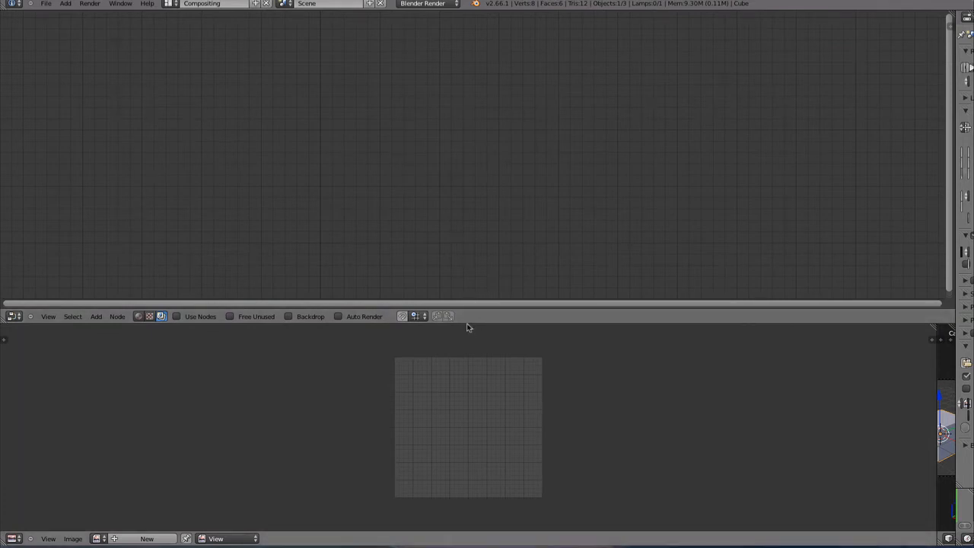
- Give the image editor more height and enable Use Nodes for compositing
{"action": "left_click_drag", "start_coordinate": [468, 325], "coordinate": [468, 295]}
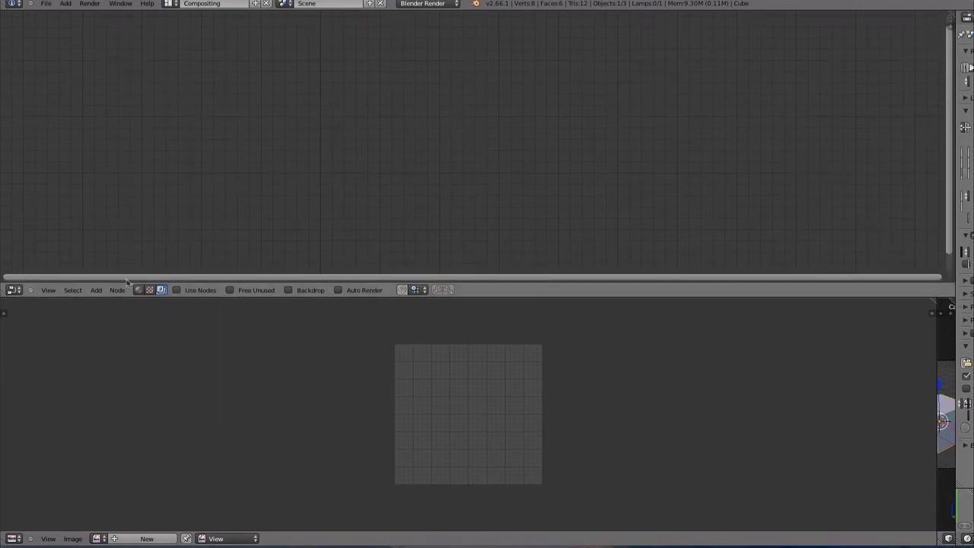
{"action": "left_click", "coordinate": [180, 292]}
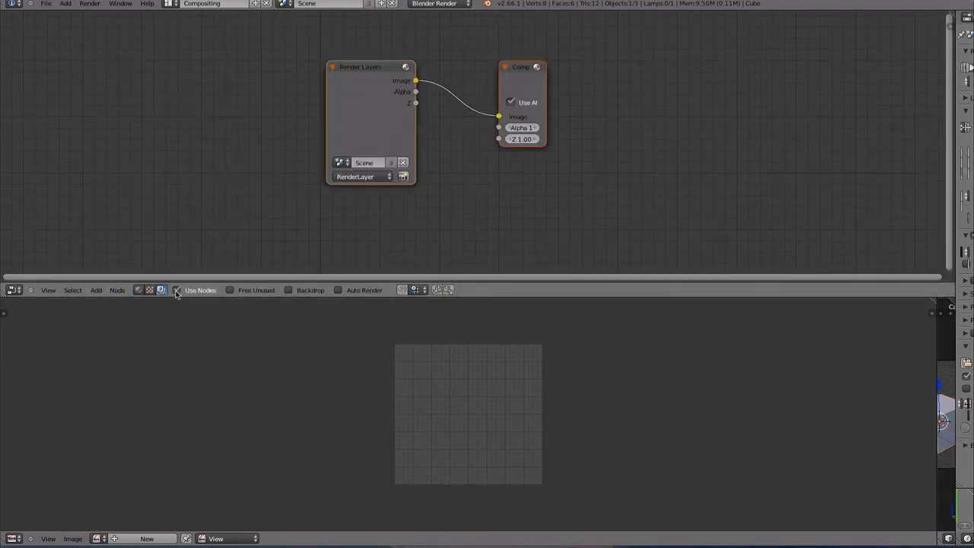
- Spread the Render Layers and Composite nodes farther apart in the node editor
{"action": "left_click_drag", "start_coordinate": [376, 137], "coordinate": [168, 85]}
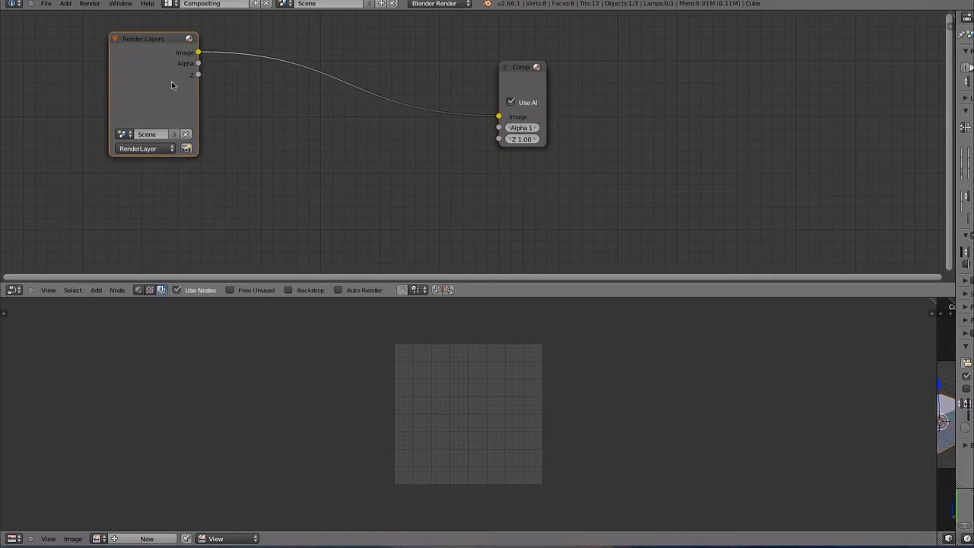
{"action": "left_click_drag", "start_coordinate": [523, 91], "coordinate": [591, 136]}
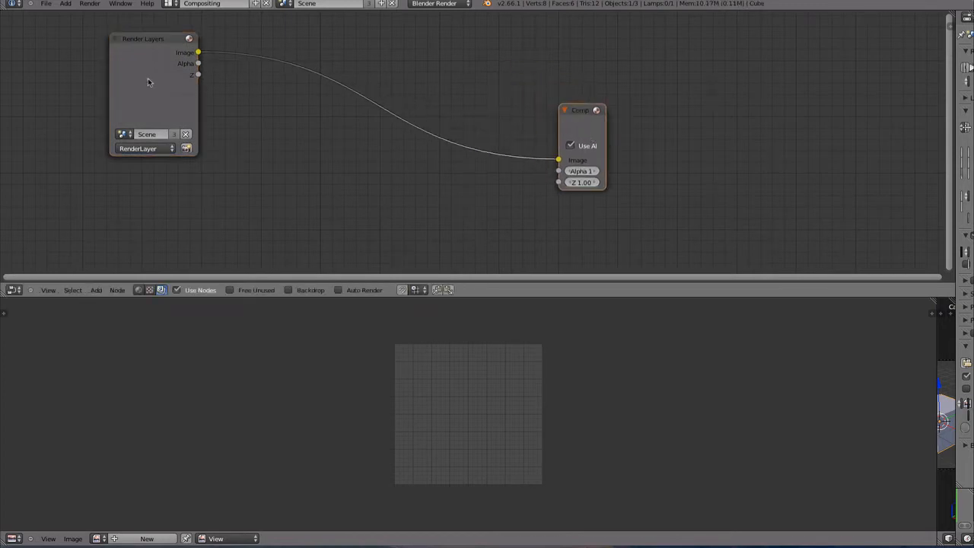
{"action": "left_click_drag", "start_coordinate": [145, 74], "coordinate": [233, 68]}
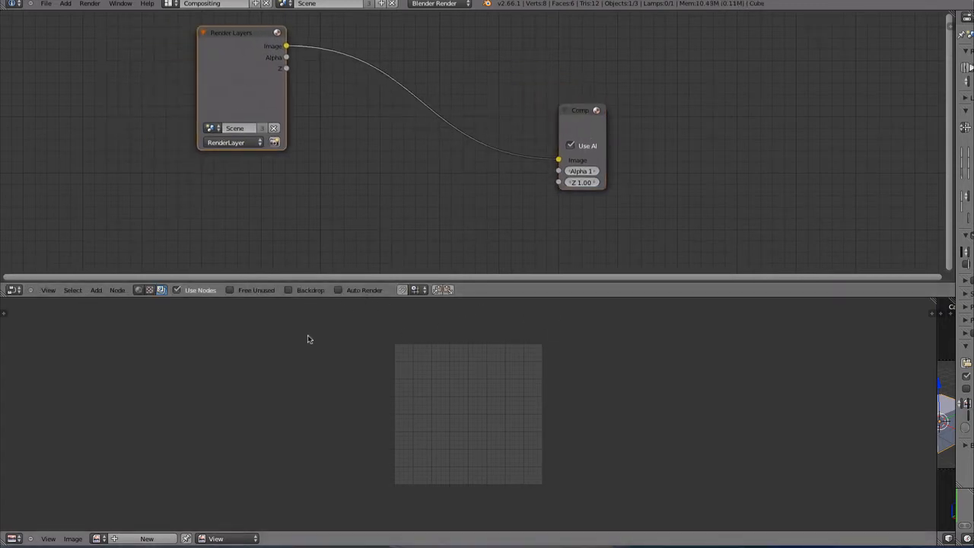
{"action": "left_click", "coordinate": [583, 126]}
{"action": "left_click", "coordinate": [259, 80]}
{"action": "left_click", "coordinate": [595, 130]}
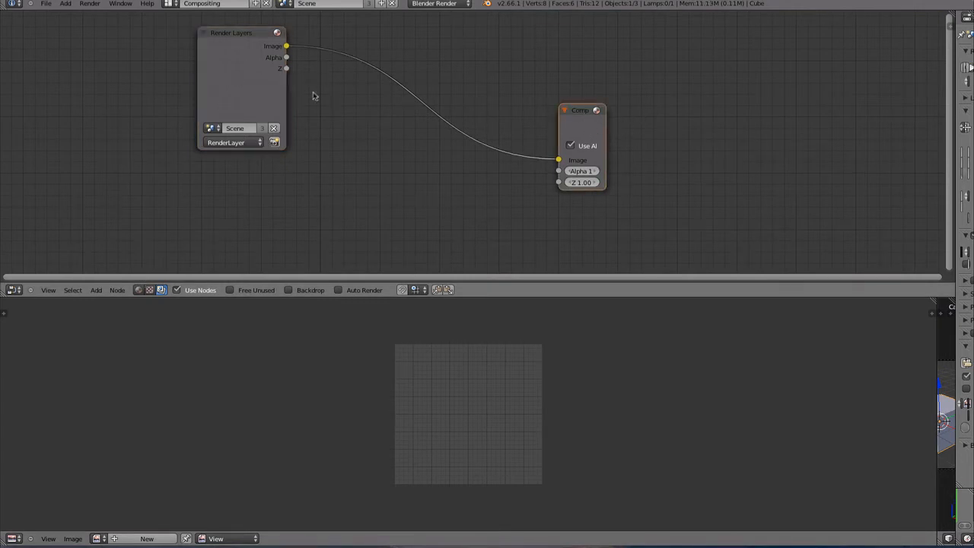
- Delete the Render Layers node and bring in weird_guy_with_goose.jpg from the Finder folder as an Image node
{"action": "left_click", "coordinate": [248, 89]}
{"action": "key", "text": "x"}
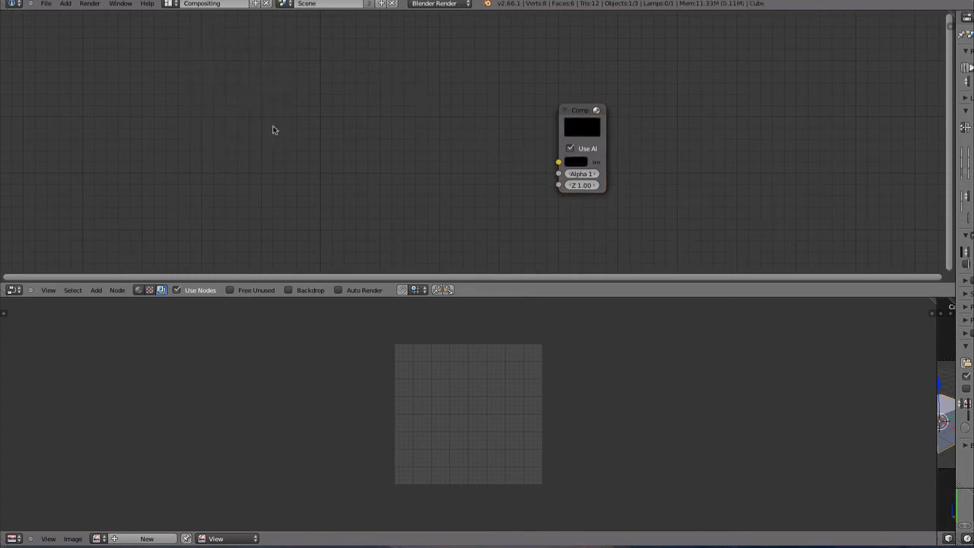
{"action": "key", "text": "super+Tab"}
{"action": "key", "text": "super+Tab"}
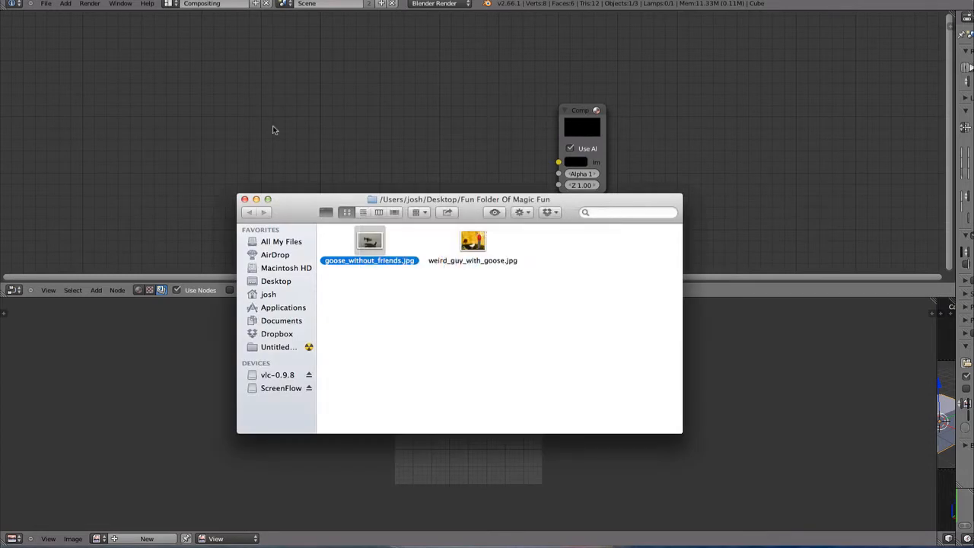
{"action": "left_click", "coordinate": [456, 245]}
{"action": "left_click", "coordinate": [371, 261]}
{"action": "left_click", "coordinate": [481, 261]}
{"action": "left_click_drag", "start_coordinate": [483, 241], "coordinate": [200, 54]}
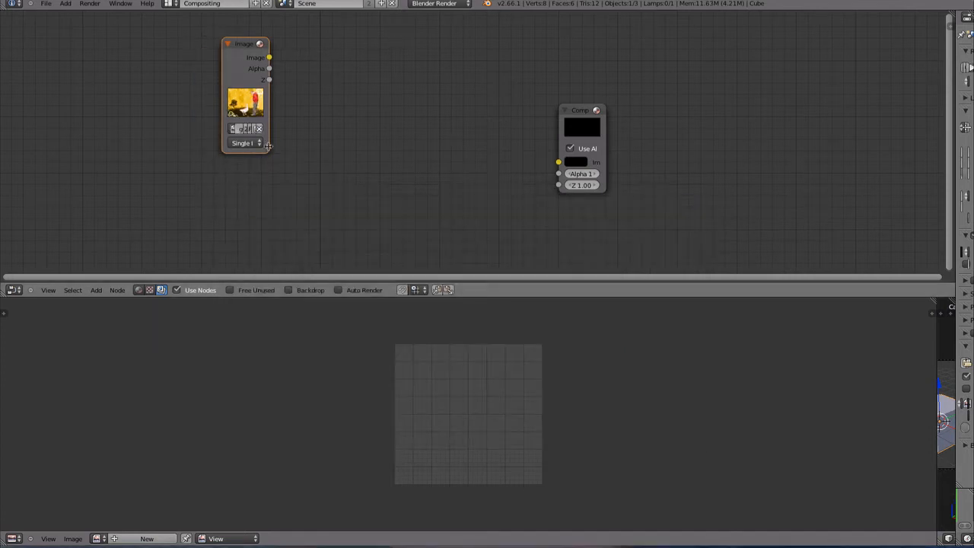
- Enlarge the Image node and rearrange it and the Composite node, leaving a gap between them
{"action": "left_click_drag", "start_coordinate": [270, 153], "coordinate": [320, 192]}
{"action": "left_click_drag", "start_coordinate": [257, 61], "coordinate": [154, 65]}
{"action": "left_click_drag", "start_coordinate": [583, 128], "coordinate": [388, 134]}
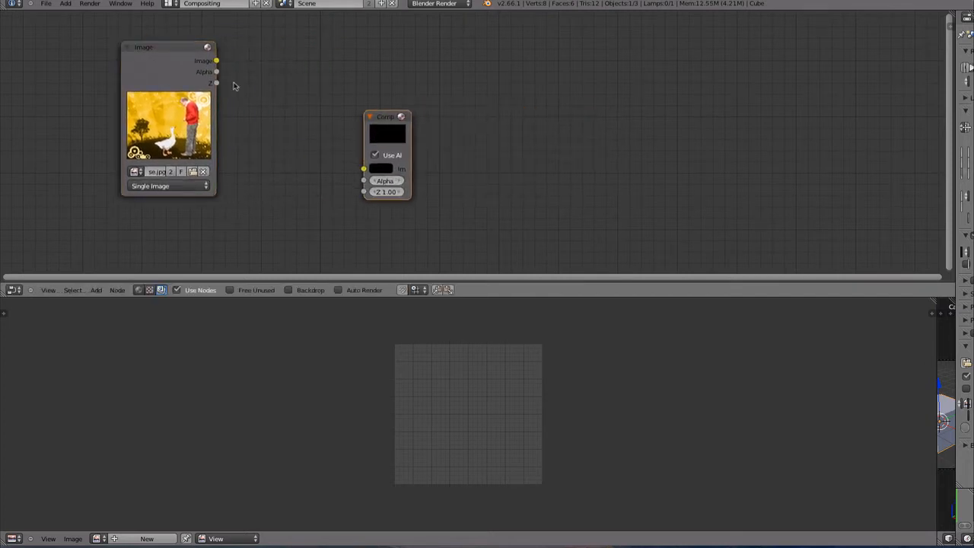
{"action": "left_click_drag", "start_coordinate": [158, 70], "coordinate": [150, 52]}
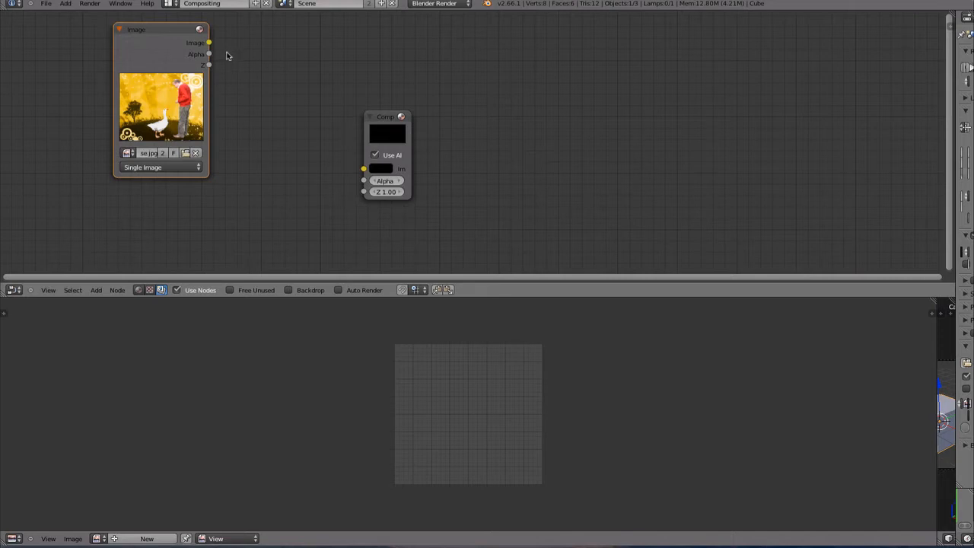
{"action": "left_click_drag", "start_coordinate": [389, 141], "coordinate": [483, 165]}
{"action": "left_click", "coordinate": [152, 56]}
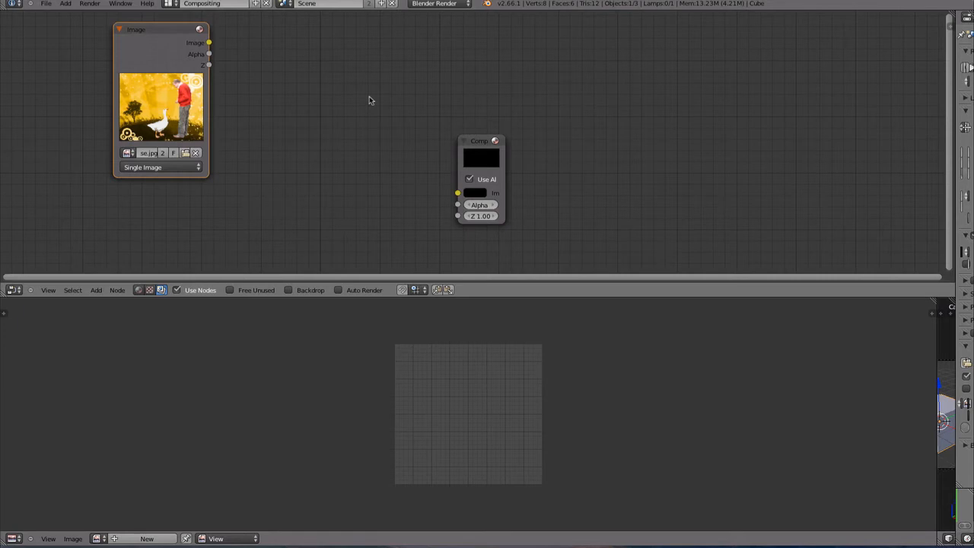
- Open the search for adding a node and clear its search term
{"action": "key", "text": "shift+a"}
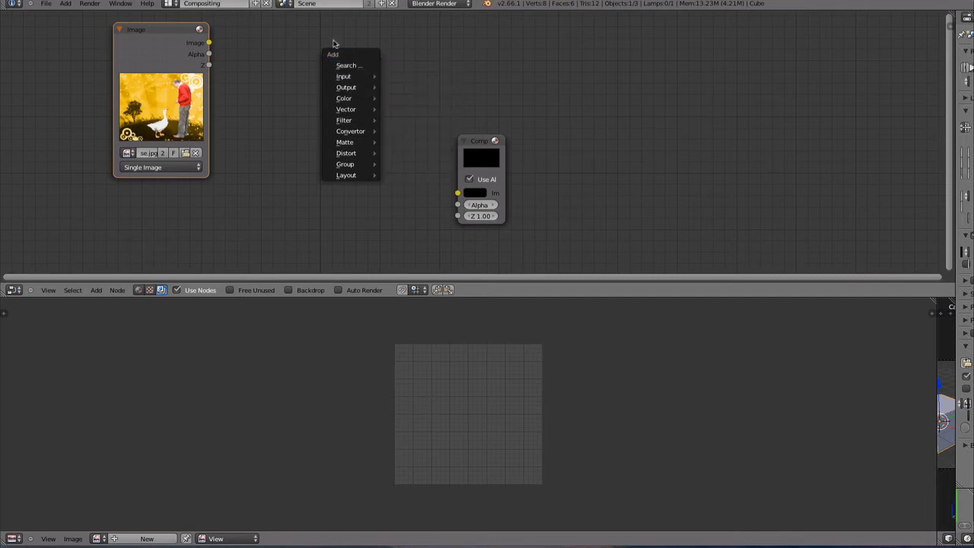
{"action": "mouse_move", "coordinate": [352, 75]}
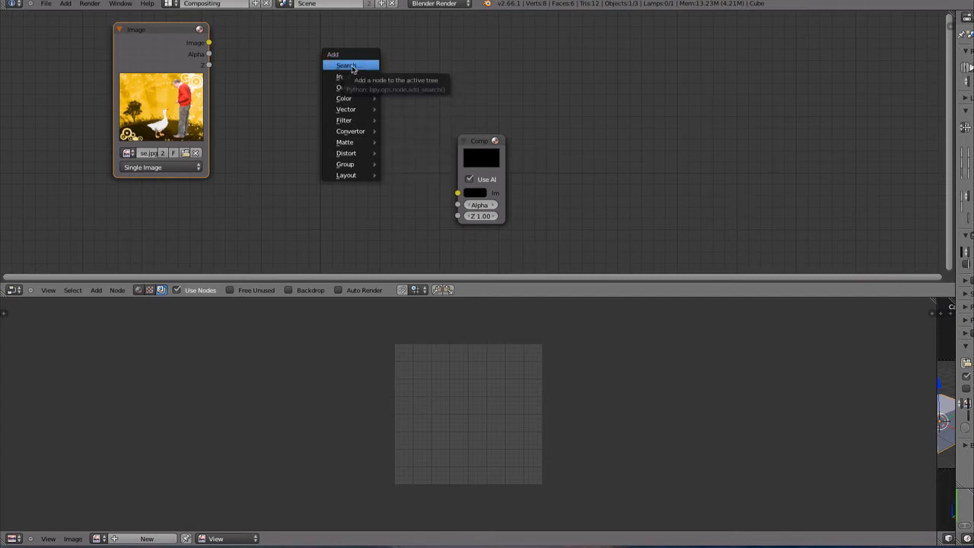
{"action": "left_click", "coordinate": [352, 67]}
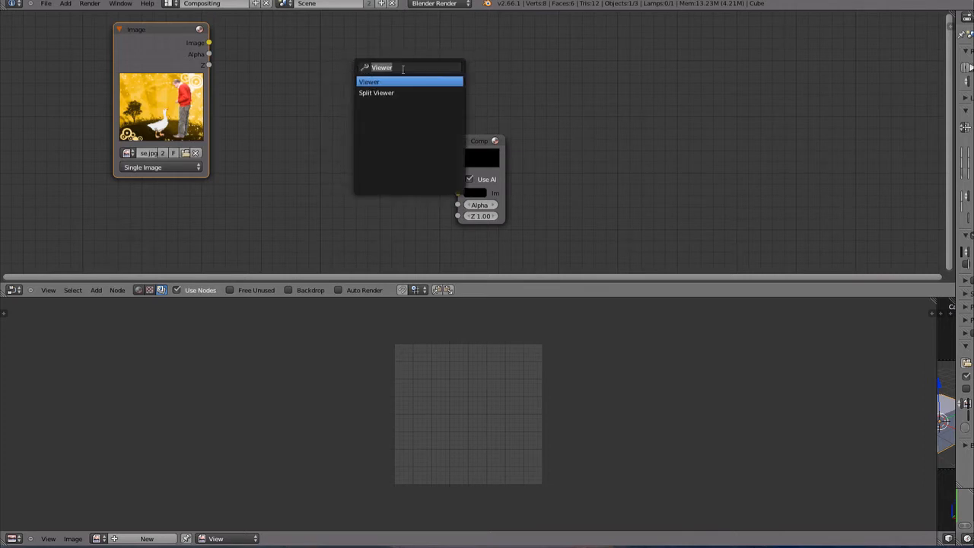
{"action": "key", "text": "BackSpace"}
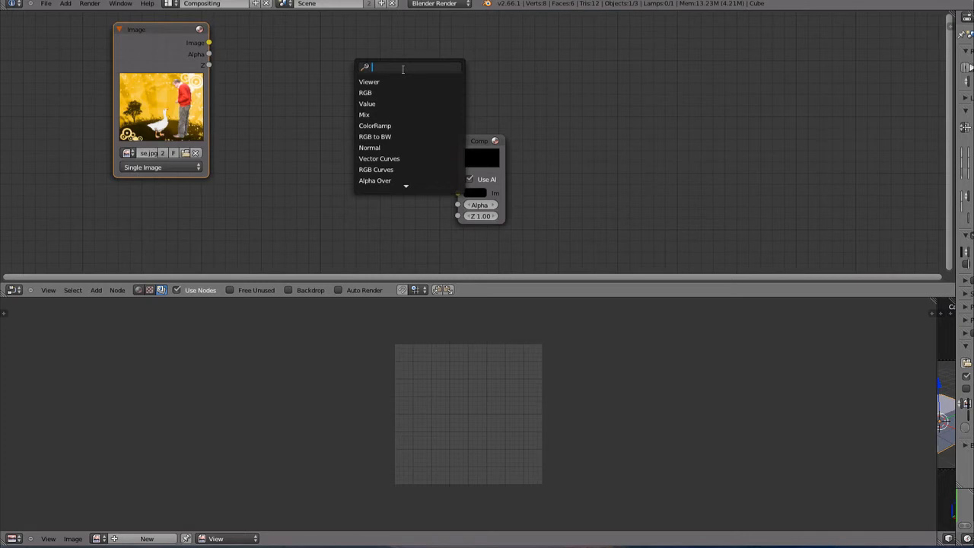
- Search the addable nodes for "Colo", browse the matches and clear the search term
{"action": "type", "text": "Colo"}
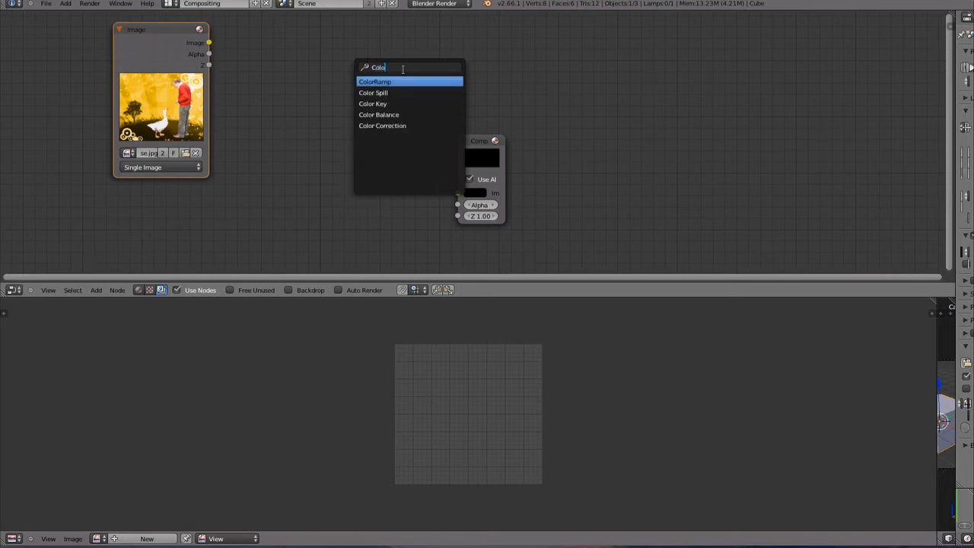
{"action": "key", "text": "Down"}
{"action": "key", "text": "Down"}
{"action": "key", "text": "Down"}
{"action": "key", "text": "Up"}
{"action": "key", "text": "Up"}
{"action": "key", "text": "Up"}
{"action": "key", "text": "BackSpace"}
{"action": "key", "text": "BackSpace"}
{"action": "key", "text": "BackSpace"}
{"action": "key", "text": "BackSpace"}
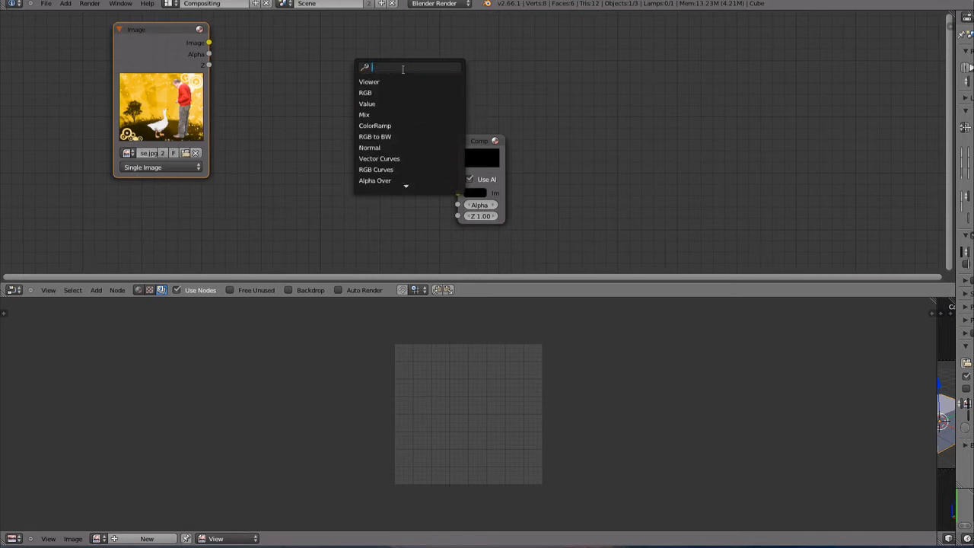
- Try searching the addable nodes for "Girlfriend" and clear the search term
{"action": "type", "text": "Girlfien"}
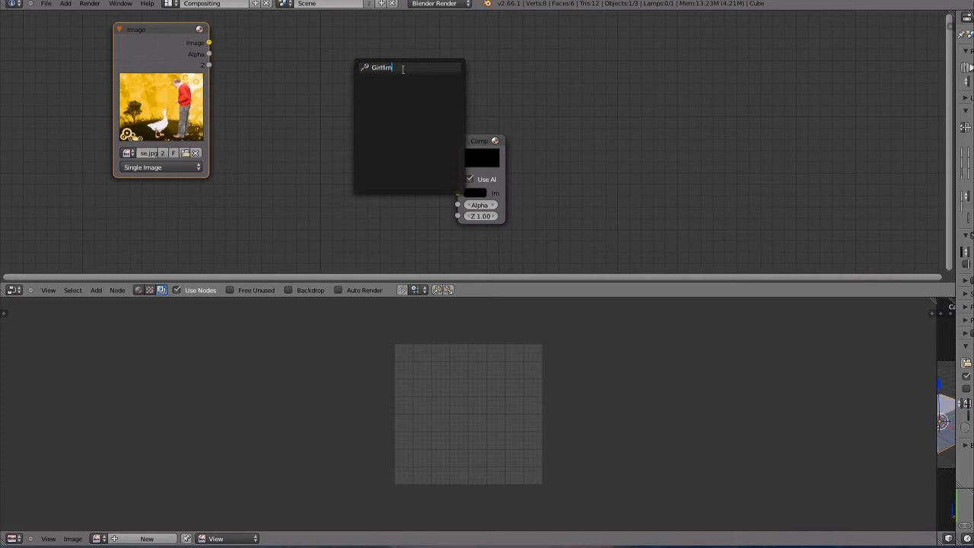
{"action": "key", "text": "BackSpace"}
{"action": "key", "text": "BackSpace"}
{"action": "type", "text": "re"}
{"action": "key", "text": "BackSpace"}
{"action": "key", "text": "BackSpace"}
{"action": "key", "text": "BackSpace"}
{"action": "type", "text": "riend"}
{"action": "key", "text": "BackSpace"}
{"action": "key", "text": "BackSpace"}
{"action": "key", "text": "BackSpace"}
{"action": "key", "text": "BackSpace"}
{"action": "key", "text": "BackSpace"}
{"action": "key", "text": "BackSpace"}
{"action": "key", "text": "BackSpace"}
{"action": "key", "text": "BackSpace"}
{"action": "key", "text": "BackSpace"}
{"action": "key", "text": "BackSpace"}
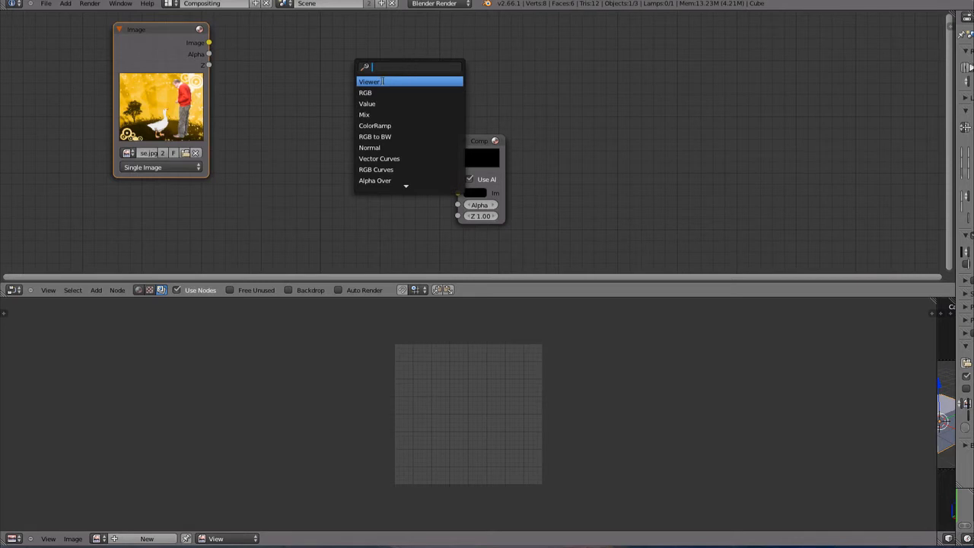
- Add a Viewer node and connect the Image node's image output to it
{"action": "left_click", "coordinate": [383, 82]}
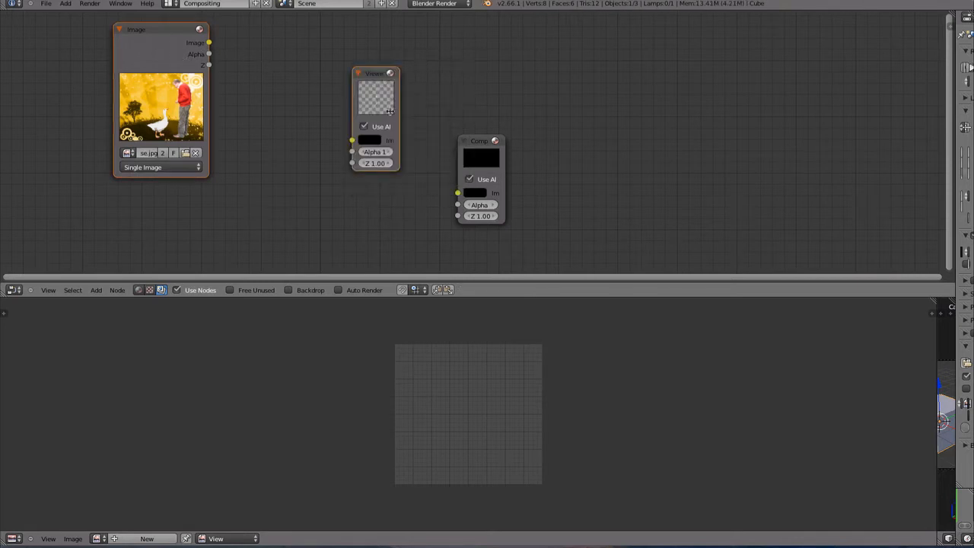
{"action": "left_click", "coordinate": [205, 90], "text": "ctrl+shift"}
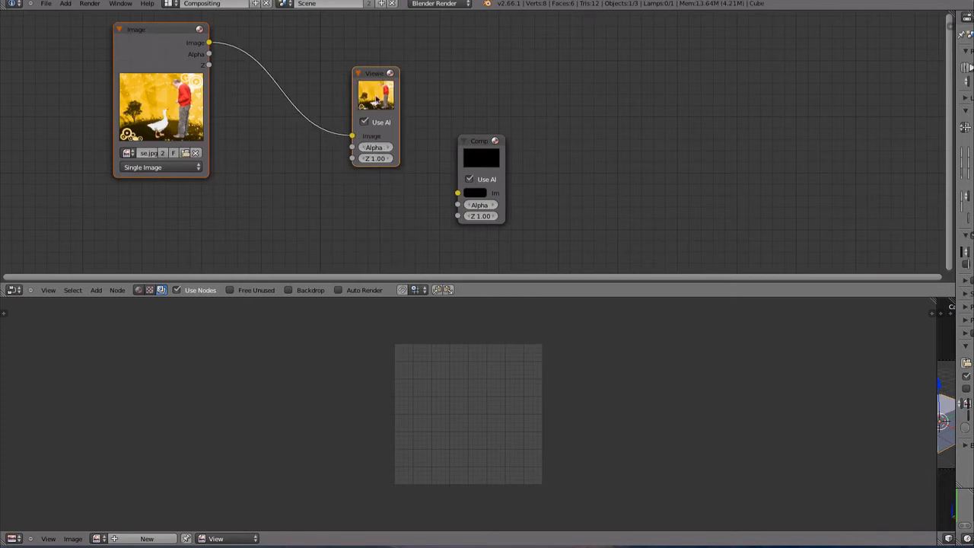
- Rearrange the nodes in the order Image, Viewer, Composite, with wide gaps between them
{"action": "left_click_drag", "start_coordinate": [375, 99], "coordinate": [649, 127]}
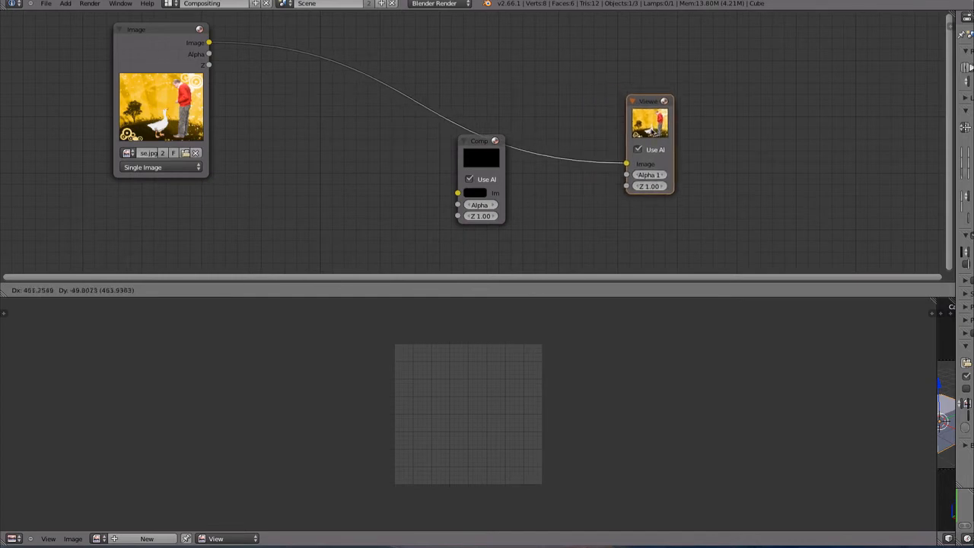
{"action": "left_click_drag", "start_coordinate": [485, 160], "coordinate": [824, 164]}
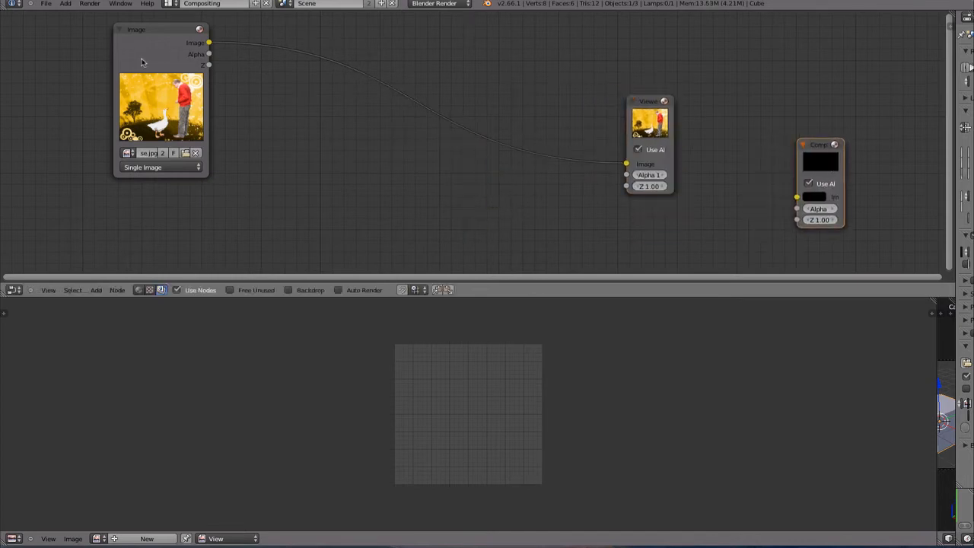
{"action": "left_click_drag", "start_coordinate": [142, 63], "coordinate": [264, 58]}
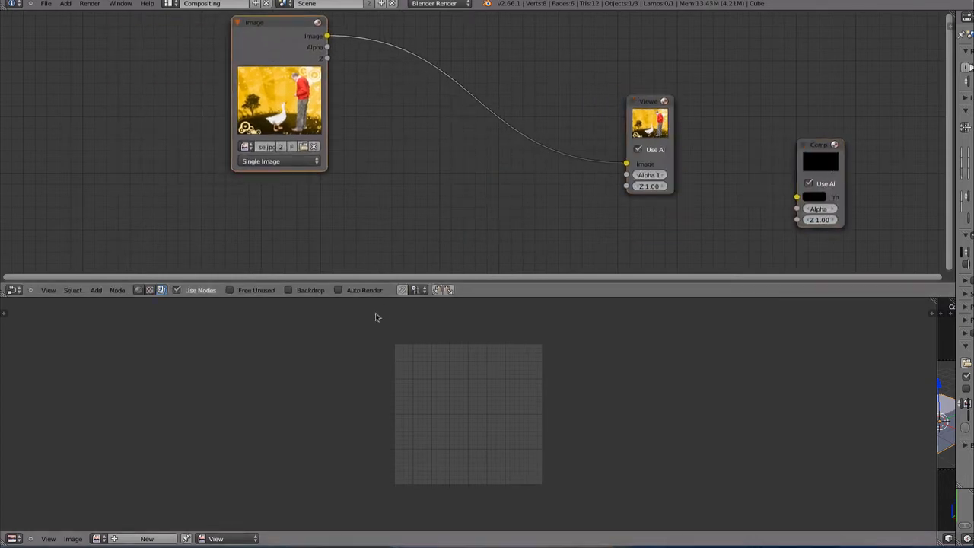
- Set the image editor to display the Viewer Node, comparing it with weird_guy_with_goose.jpg along the way
{"action": "left_click", "coordinate": [99, 539]}
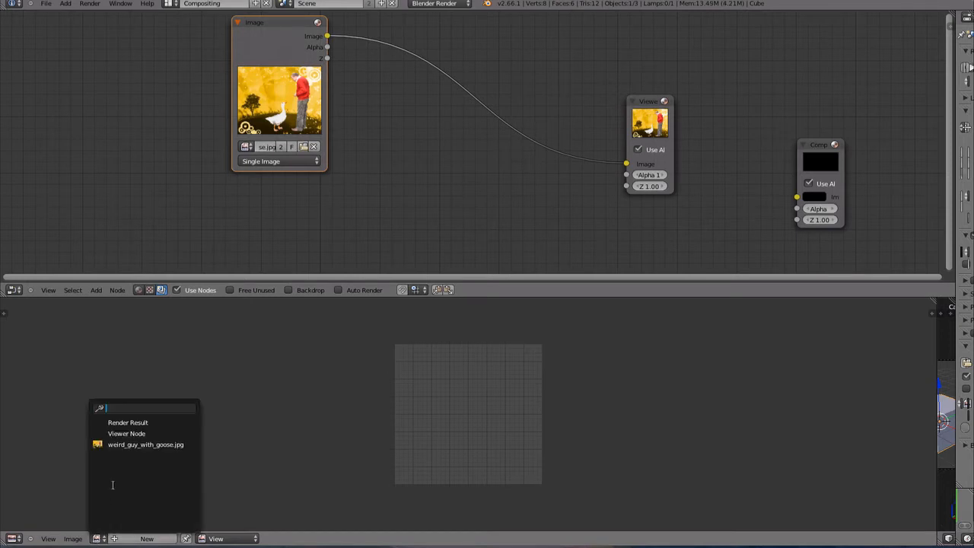
{"action": "left_click", "coordinate": [127, 433]}
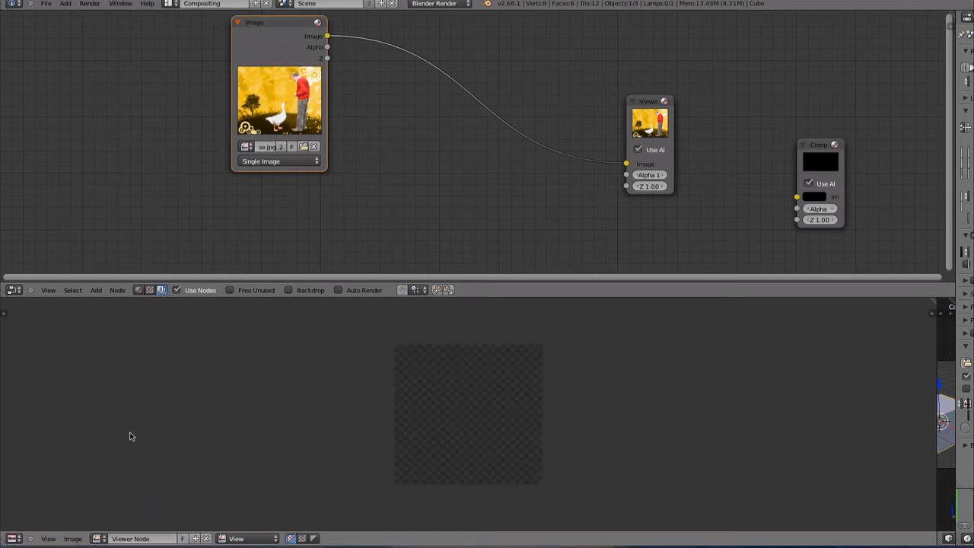
{"action": "left_click", "coordinate": [659, 121]}
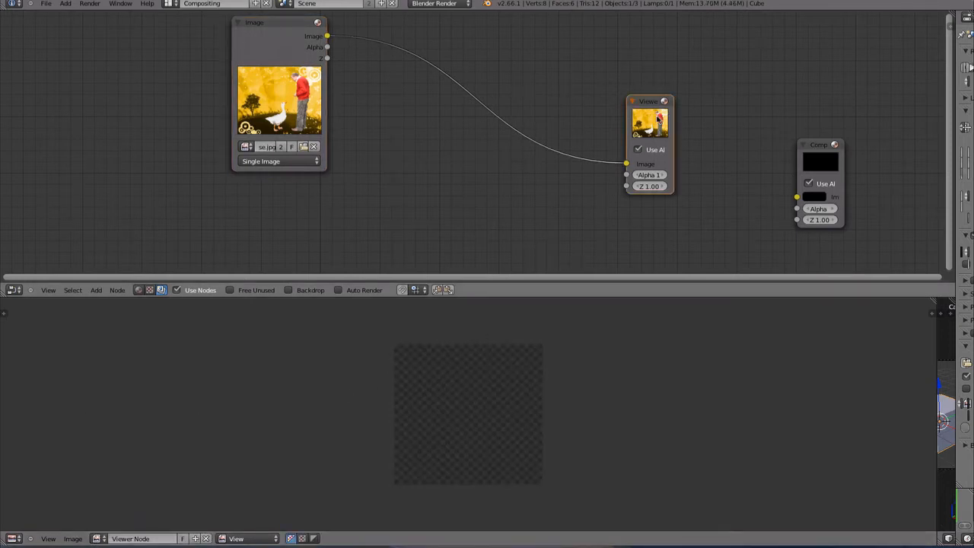
{"action": "left_click", "coordinate": [99, 539]}
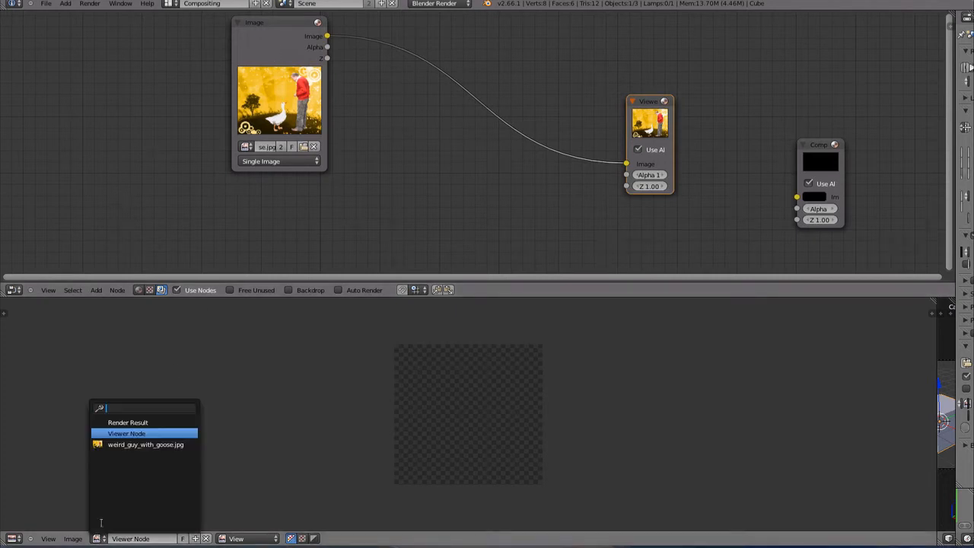
{"action": "left_click", "coordinate": [145, 444]}
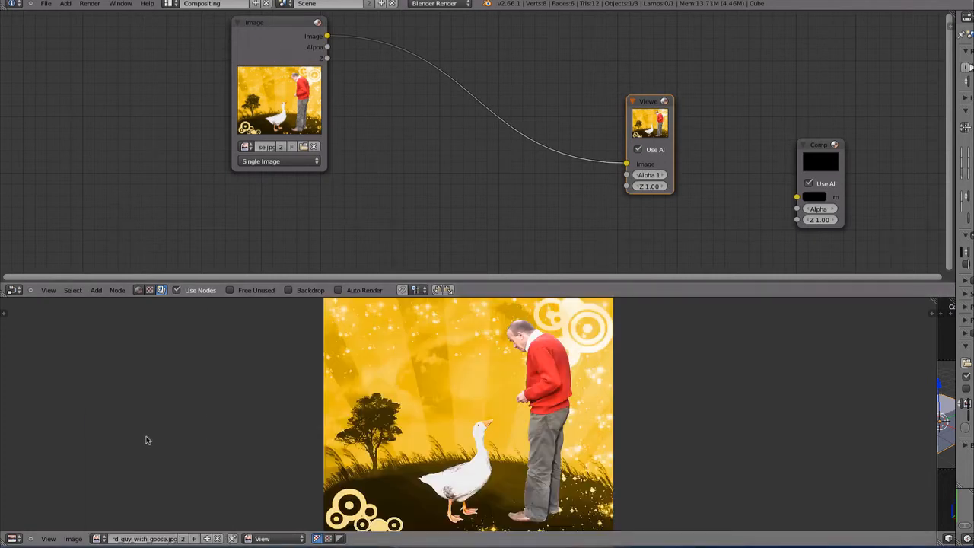
{"action": "left_click", "coordinate": [100, 539]}
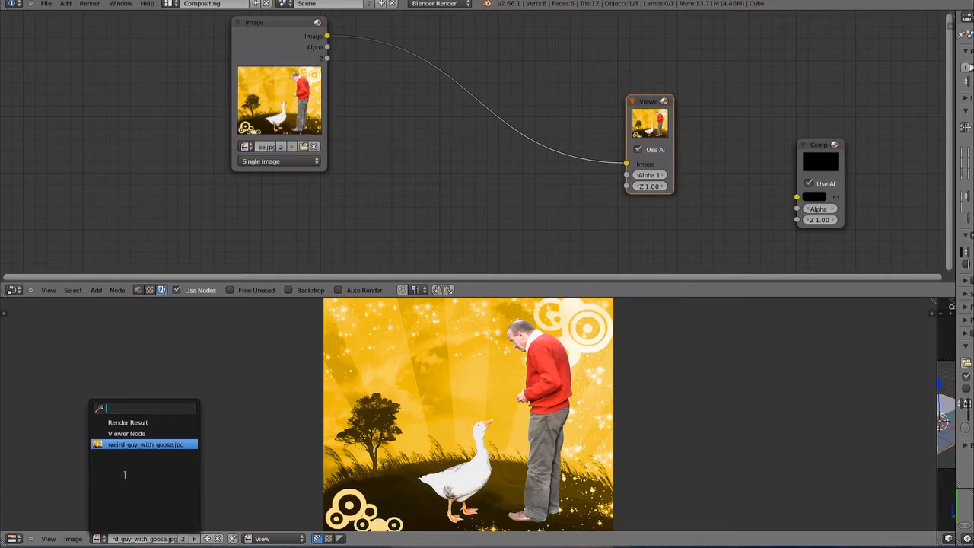
{"action": "left_click", "coordinate": [127, 433]}
- Disable Use Alpha on the Viewer node, widen the node and place it higher and closer to the Image node
{"action": "left_click_drag", "start_coordinate": [655, 128], "coordinate": [581, 127]}
{"action": "left_click", "coordinate": [590, 148]}
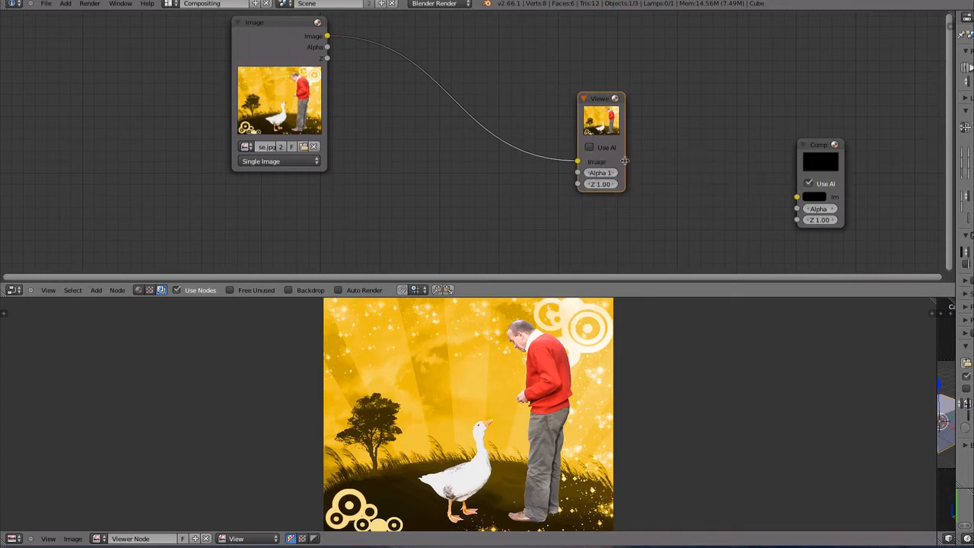
{"action": "left_click_drag", "start_coordinate": [624, 161], "coordinate": [649, 162]}
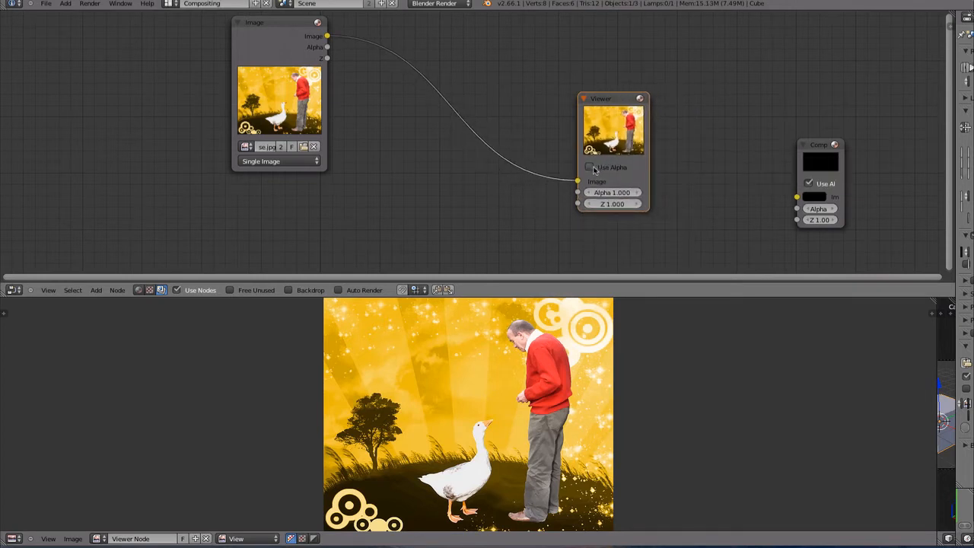
{"action": "left_click_drag", "start_coordinate": [599, 126], "coordinate": [568, 79]}
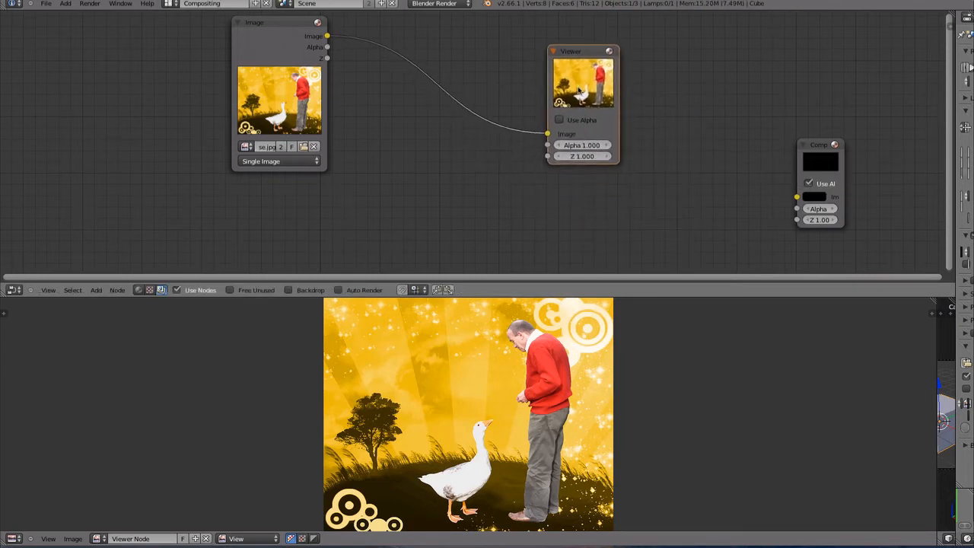
- Enlarge the image editor area, slightly narrow the Viewer node and move the Image and Viewer nodes further apart
{"action": "left_click_drag", "start_coordinate": [620, 297], "coordinate": [620, 268]}
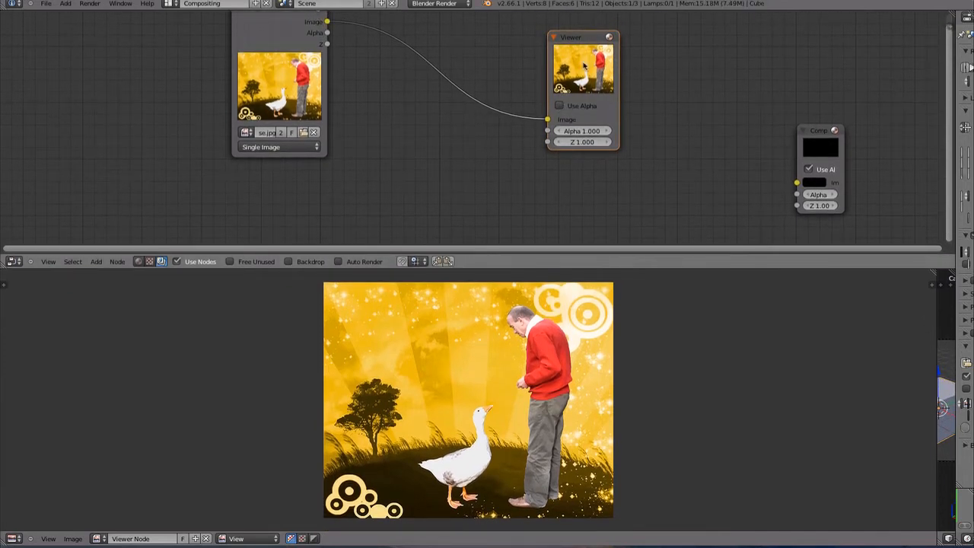
{"action": "left_click_drag", "start_coordinate": [586, 67], "coordinate": [591, 105]}
{"action": "left_click_drag", "start_coordinate": [277, 36], "coordinate": [288, 57]}
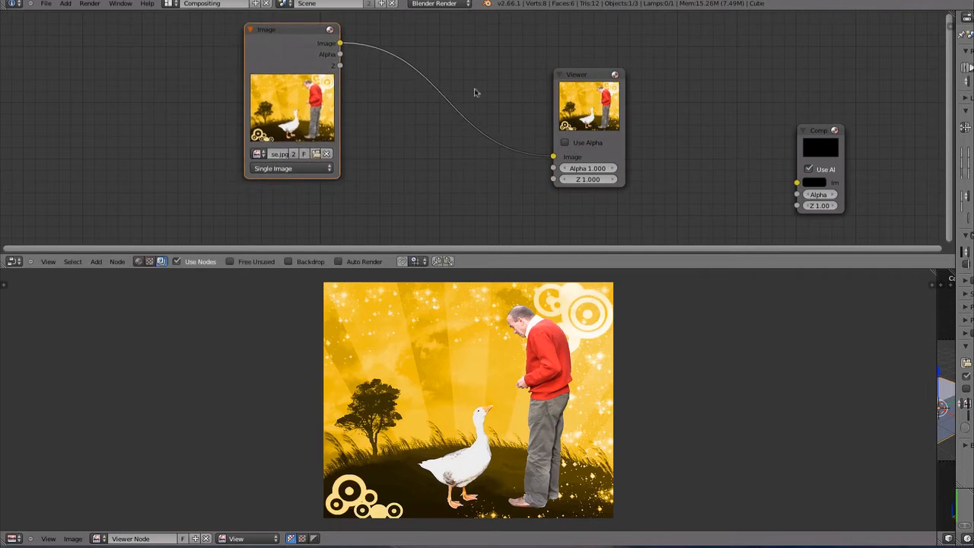
{"action": "left_click_drag", "start_coordinate": [623, 164], "coordinate": [615, 162]}
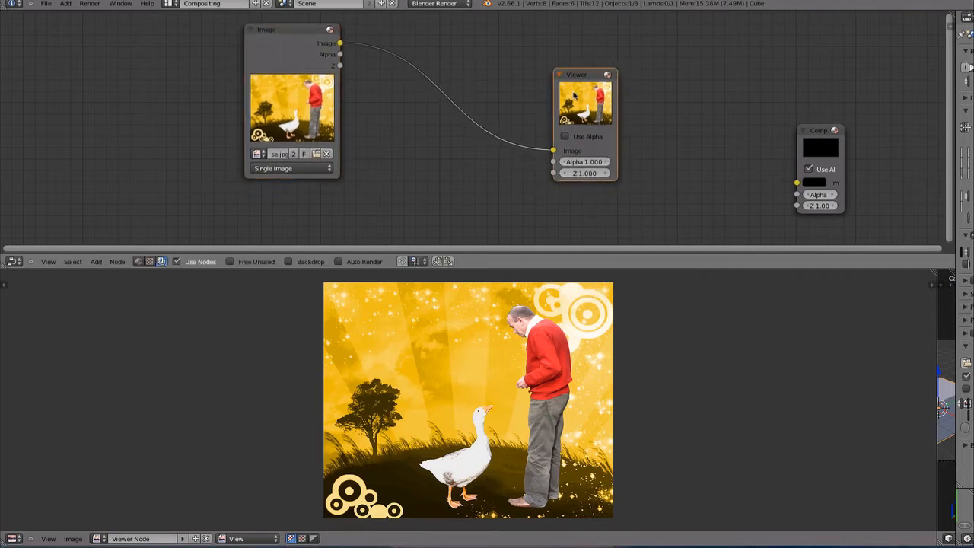
{"action": "left_click_drag", "start_coordinate": [565, 87], "coordinate": [525, 67]}
{"action": "left_click_drag", "start_coordinate": [282, 73], "coordinate": [140, 67]}
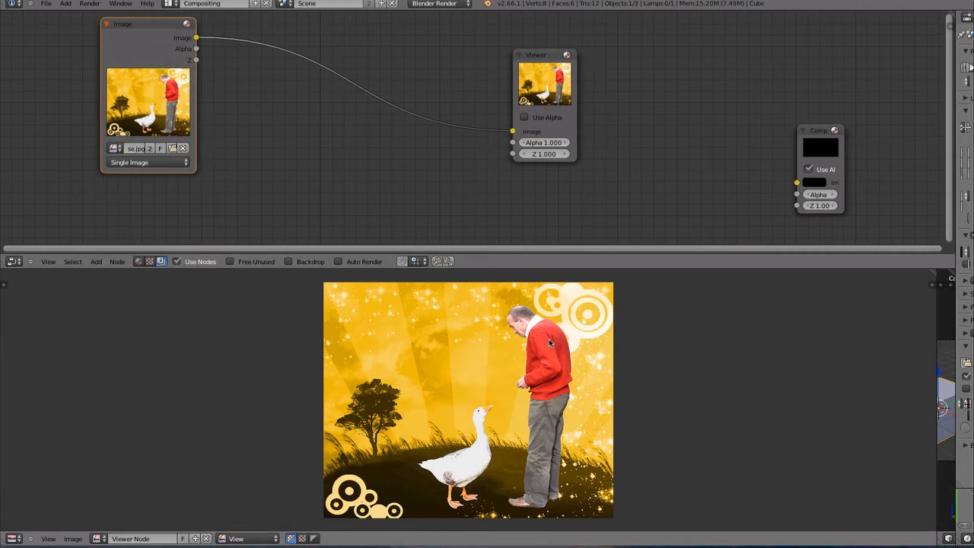
- Leave the Image node's file name as is, lower the Viewer node and bring the Image node closer to it
{"action": "left_click", "coordinate": [133, 150]}
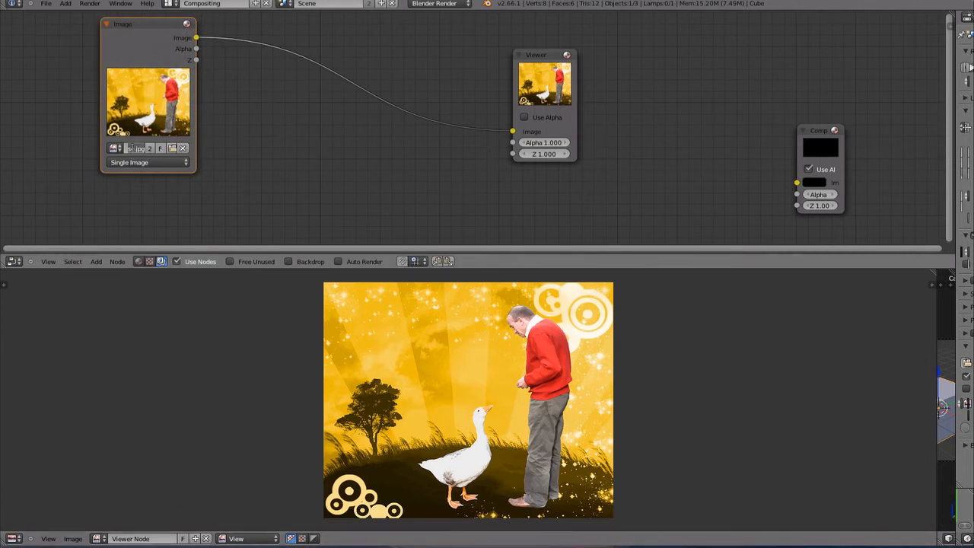
{"action": "left_click_drag", "start_coordinate": [130, 147], "coordinate": [157, 147]}
{"action": "left_click", "coordinate": [183, 105]}
{"action": "mouse_move", "coordinate": [134, 66]}
{"action": "left_mouse_down"}
{"action": "mouse_move", "coordinate": [301, 55]}
{"action": "mouse_move", "coordinate": [151, 67]}
{"action": "left_mouse_up"}
{"action": "left_click_drag", "start_coordinate": [544, 80], "coordinate": [571, 120]}
{"action": "left_click_drag", "start_coordinate": [161, 59], "coordinate": [183, 51]}
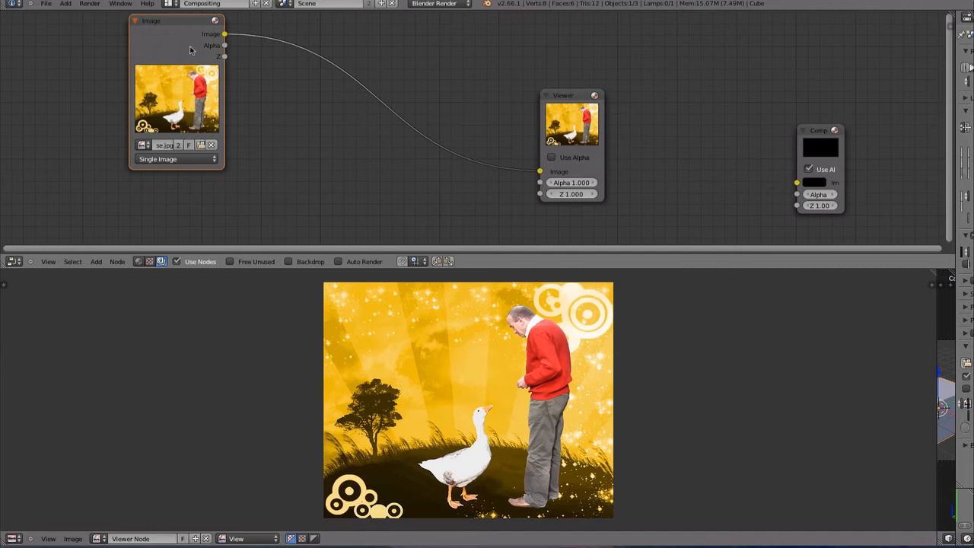
{"action": "left_click_drag", "start_coordinate": [194, 50], "coordinate": [250, 51]}
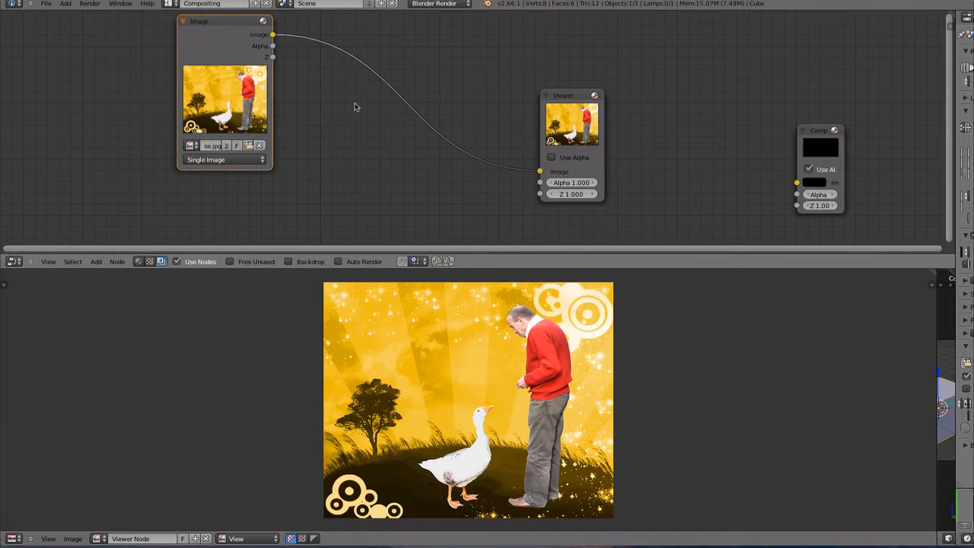
{"action": "left_click_drag", "start_coordinate": [232, 64], "coordinate": [235, 64]}
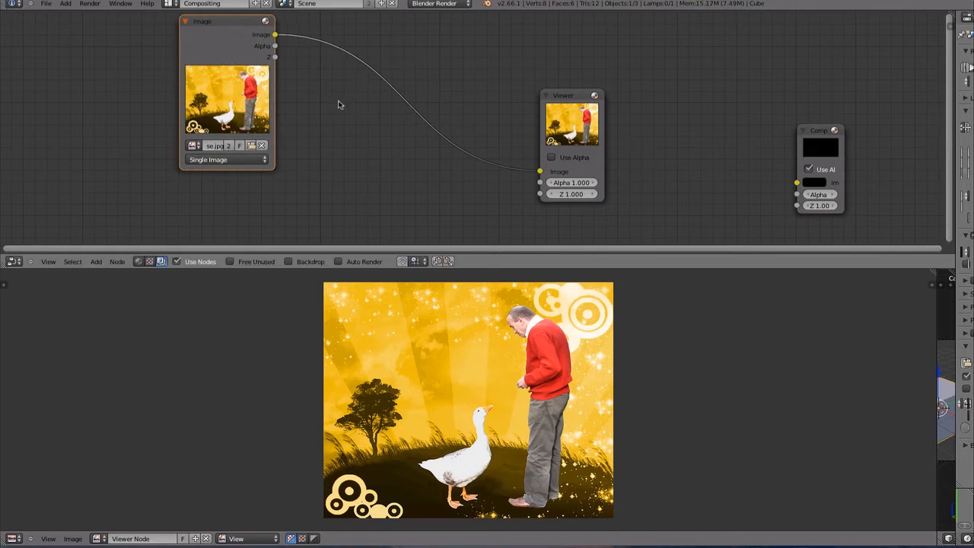
- Browse the categories of compositing nodes that can be added
{"action": "key", "text": "shift+a"}
{"action": "key", "text": "Escape"}
{"action": "key", "text": "shift+a"}
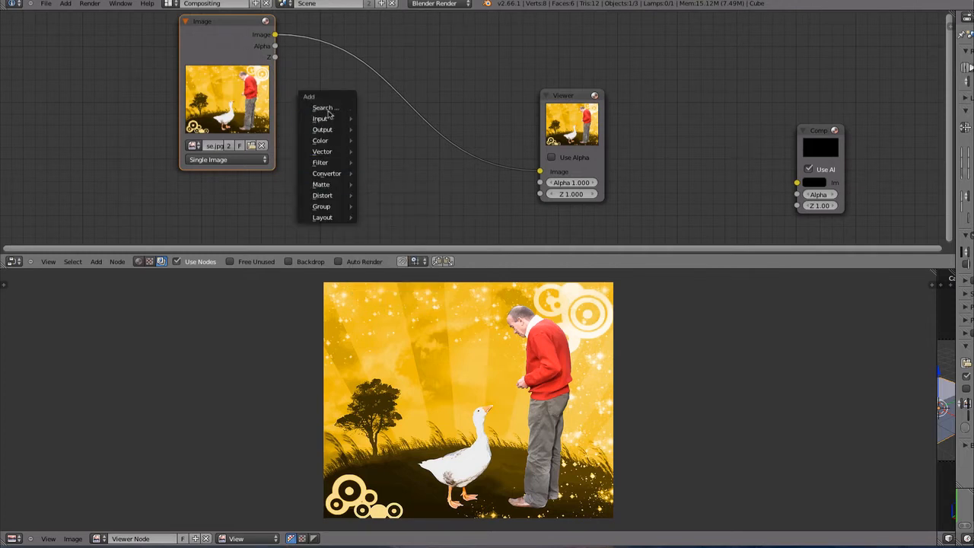
{"action": "key", "text": "Escape"}
{"action": "key", "text": "shift+a"}
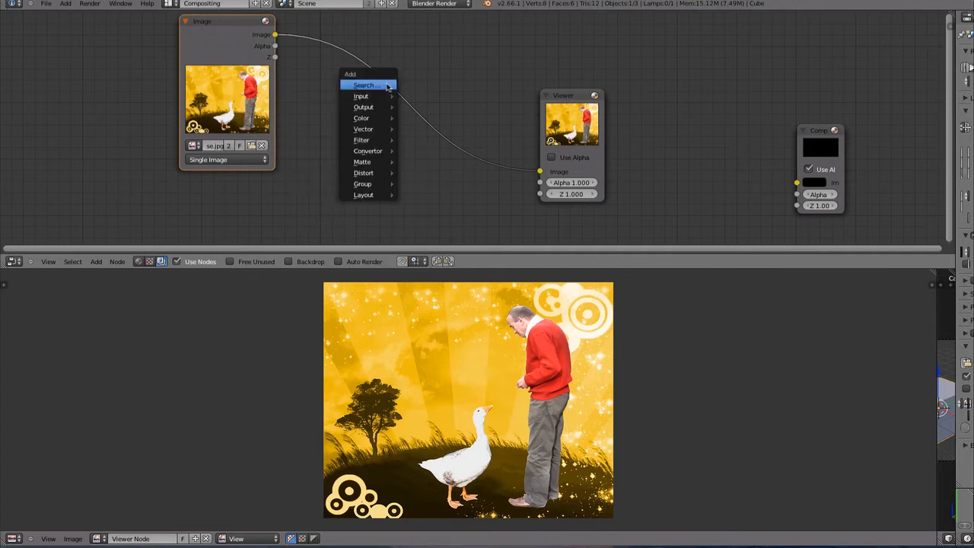
{"action": "mouse_move", "coordinate": [373, 102]}
{"action": "mouse_move", "coordinate": [374, 168]}
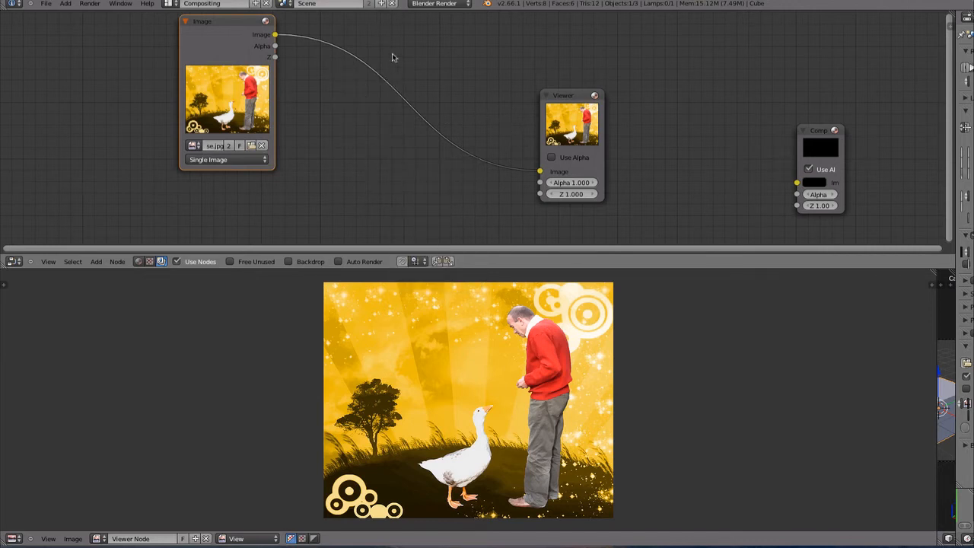
{"action": "key", "text": "shift+a"}
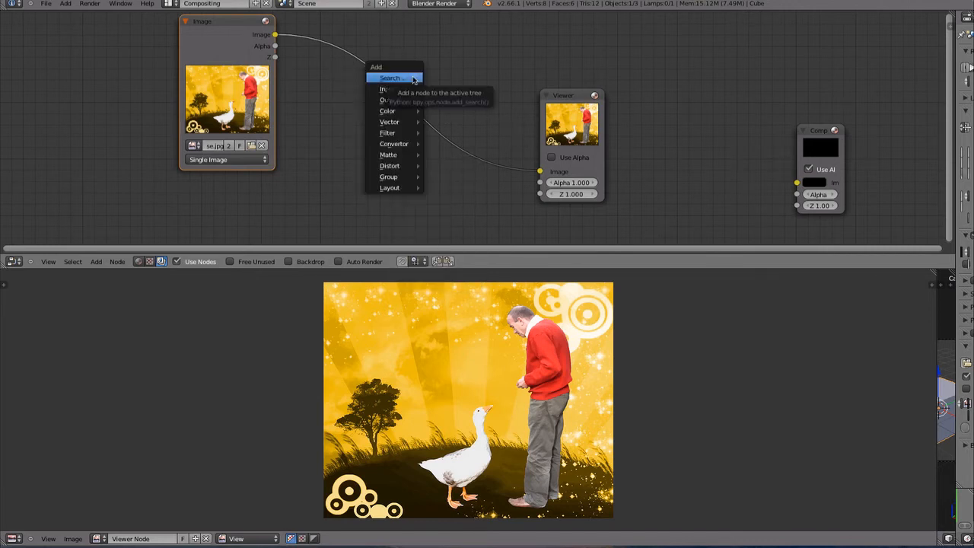
{"action": "key", "text": "Escape"}
- Search the addable nodes for "Mask", add a Box Mask node and insert it on the link between Image and Viewer
{"action": "key", "text": "shift+a"}
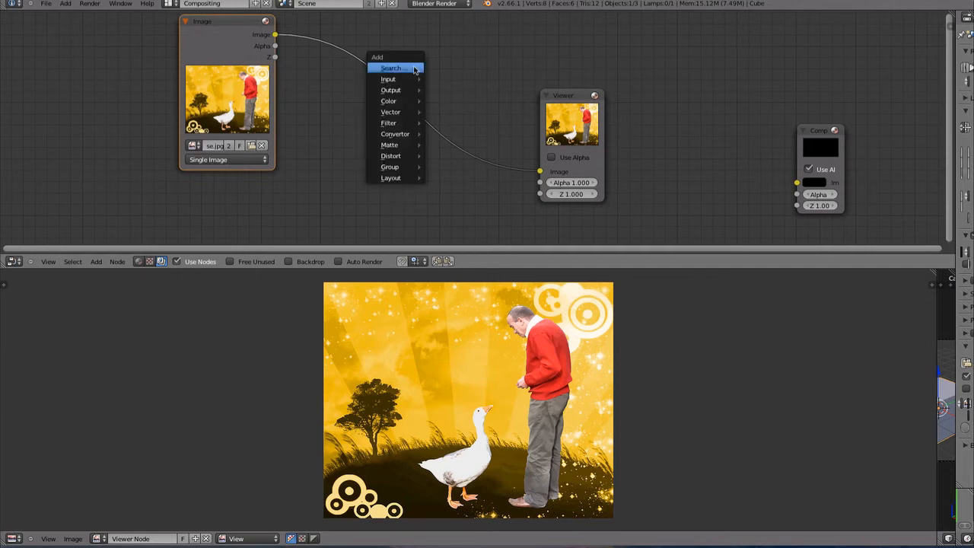
{"action": "left_click", "coordinate": [413, 70]}
{"action": "type", "text": "Mask"}
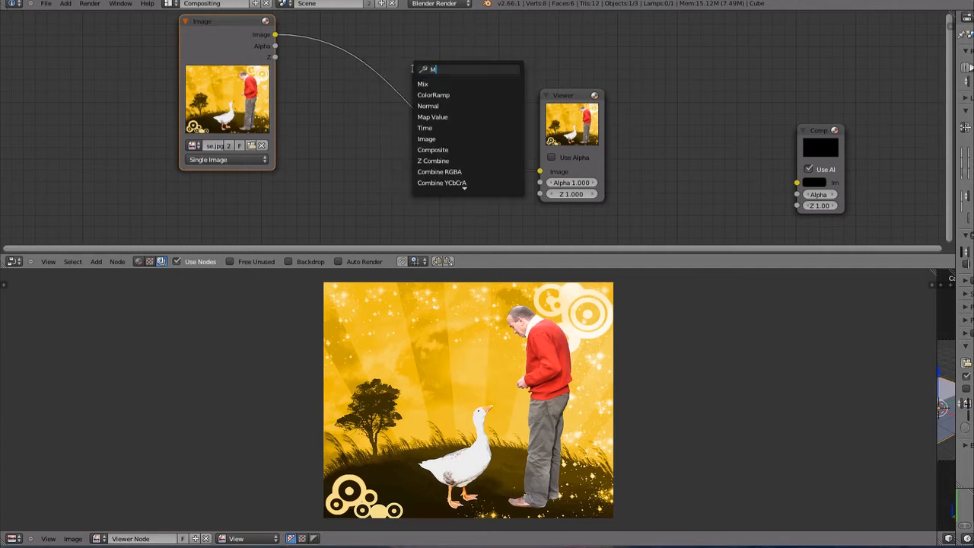
{"action": "key", "text": "Down"}
{"action": "key", "text": "Down"}
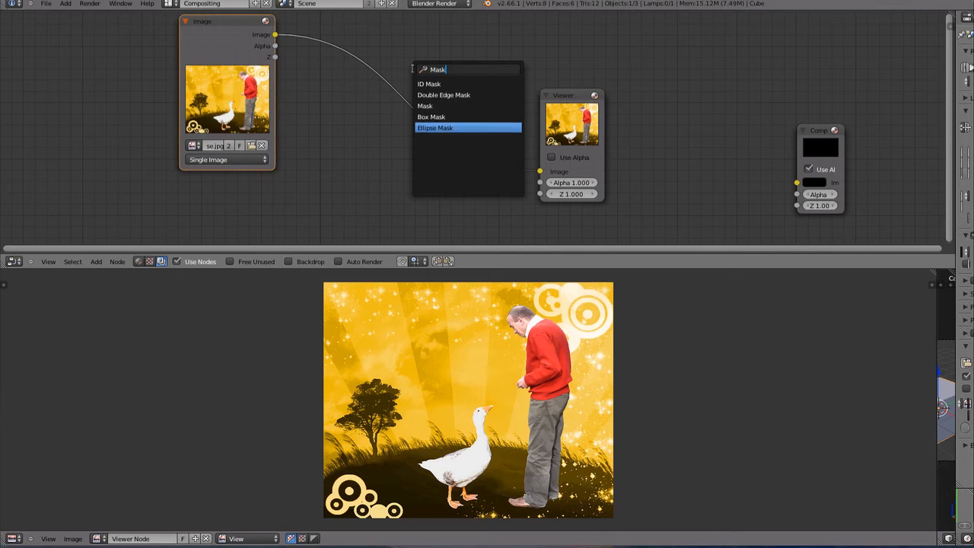
{"action": "key", "text": "Up"}
{"action": "key", "text": "Return"}
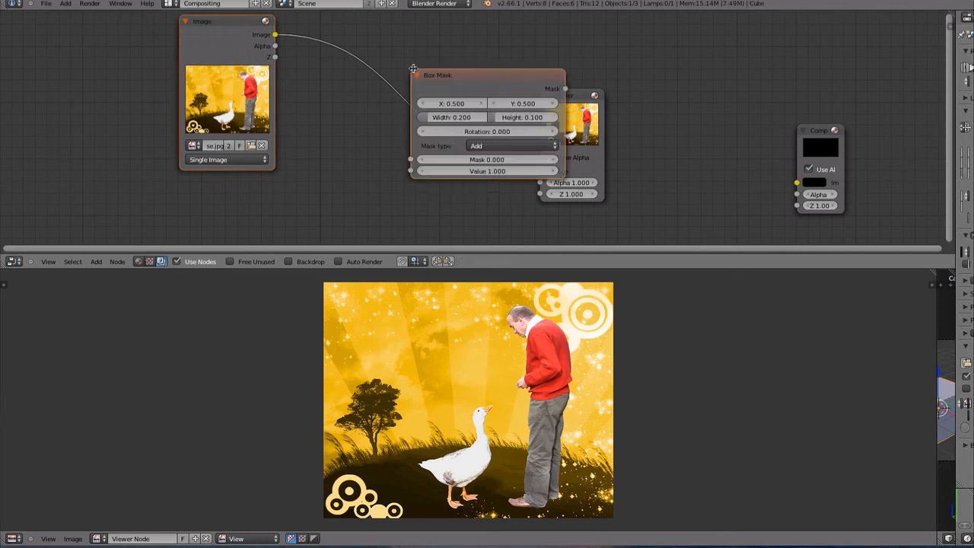
{"action": "left_click_drag", "start_coordinate": [491, 71], "coordinate": [374, 112]}
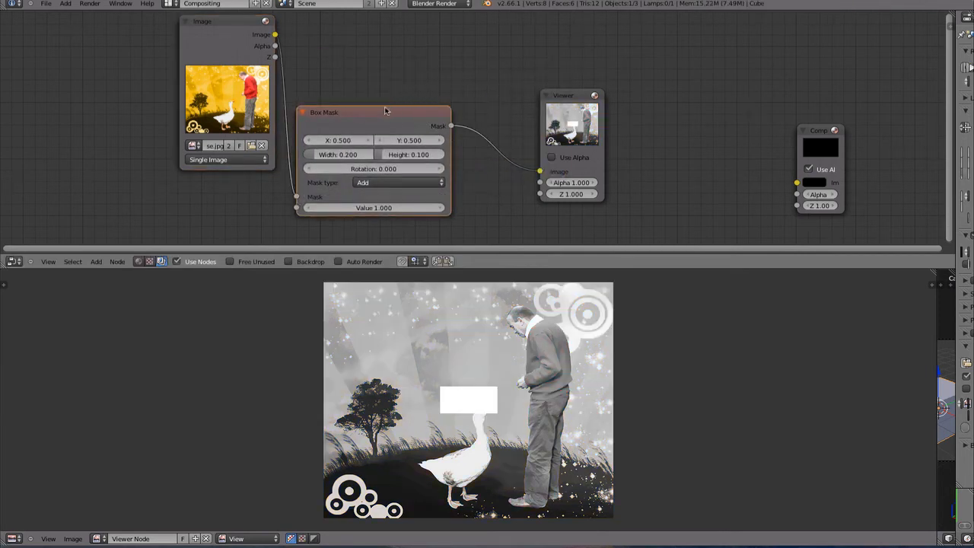
- Reconnect the Image node's output directly to the Viewer, place the Box Mask beside the Image node and cut its input link
{"action": "left_click_drag", "start_coordinate": [275, 34], "coordinate": [488, 85]}
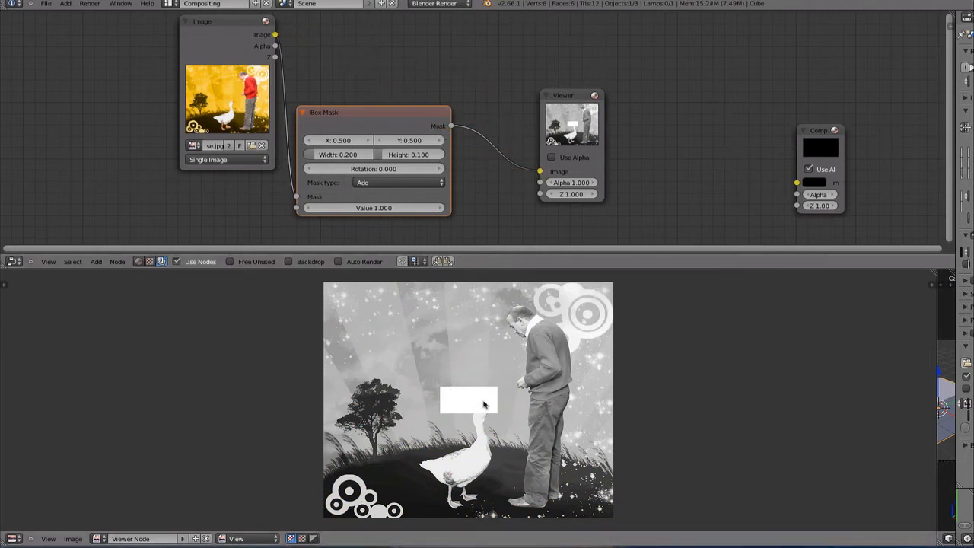
{"action": "left_click_drag", "start_coordinate": [382, 121], "coordinate": [389, 76]}
{"action": "left_click_drag", "start_coordinate": [275, 36], "coordinate": [540, 171]}
{"action": "left_click_drag", "start_coordinate": [399, 75], "coordinate": [115, 138]}
{"action": "left_click_drag", "start_coordinate": [217, 37], "coordinate": [280, 28]}
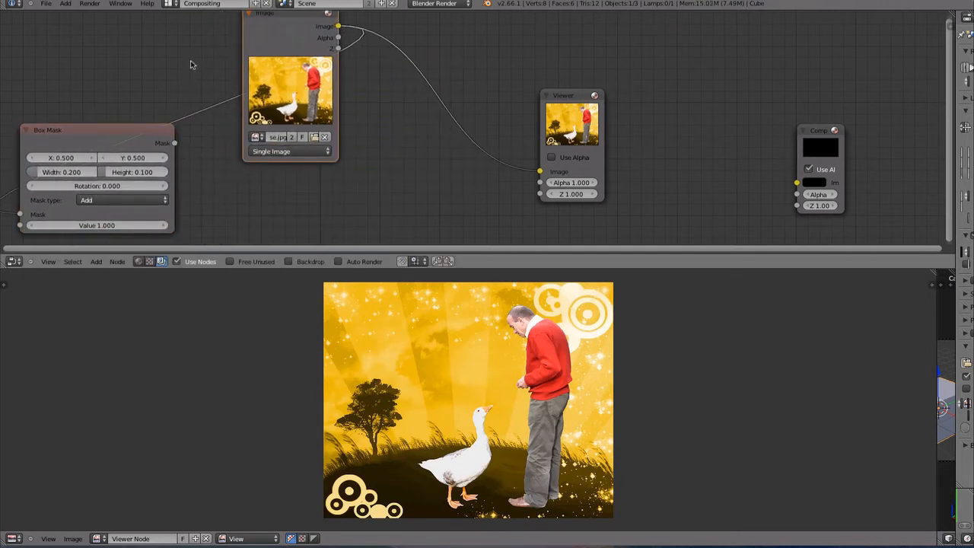
{"action": "right_click_drag", "start_coordinate": [200, 69], "coordinate": [209, 145], "text": "ctrl"}
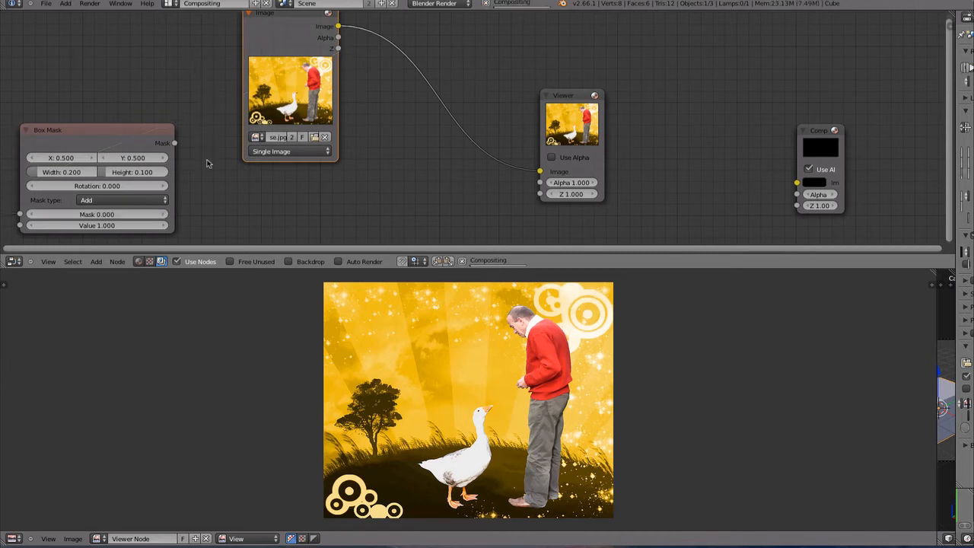
- Place the Box Mask between Image and Viewer, below their restored direct link, and cut the mask's input link
{"action": "left_click_drag", "start_coordinate": [130, 142], "coordinate": [432, 121]}
{"action": "left_click_drag", "start_coordinate": [292, 49], "coordinate": [147, 53]}
{"action": "left_click_drag", "start_coordinate": [192, 30], "coordinate": [539, 171]}
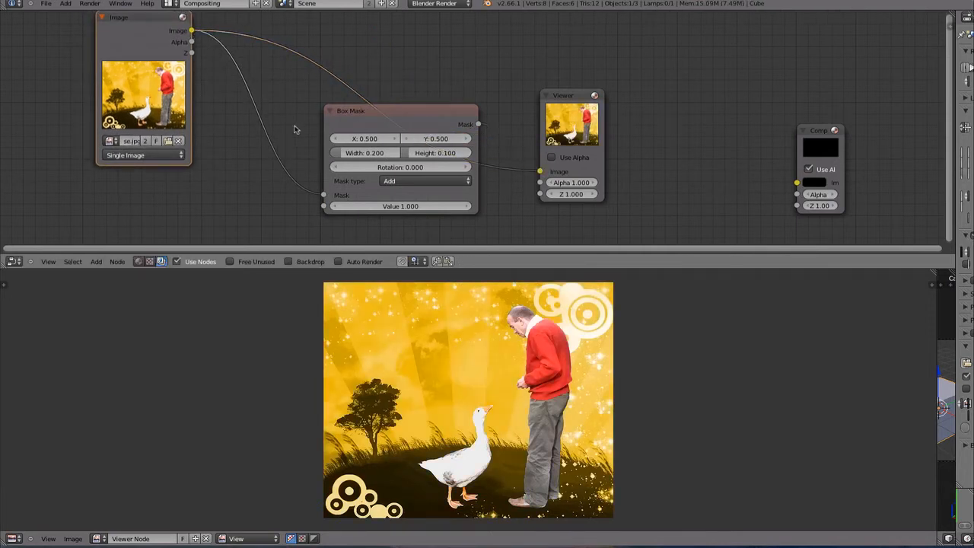
{"action": "left_click_drag", "start_coordinate": [296, 129], "coordinate": [263, 174], "text": "ctrl"}
{"action": "left_click_drag", "start_coordinate": [372, 125], "coordinate": [264, 139]}
- Search the addable nodes for "Mask", add an Ellipse Mask node and place it above and between the Viewer and Composite nodes
{"action": "key", "text": "shift+a"}
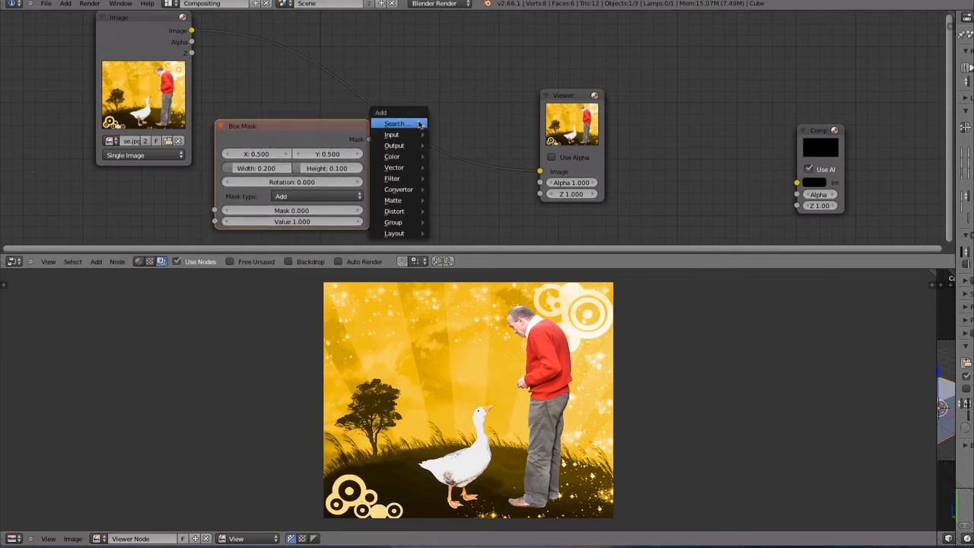
{"action": "left_click", "coordinate": [409, 124]}
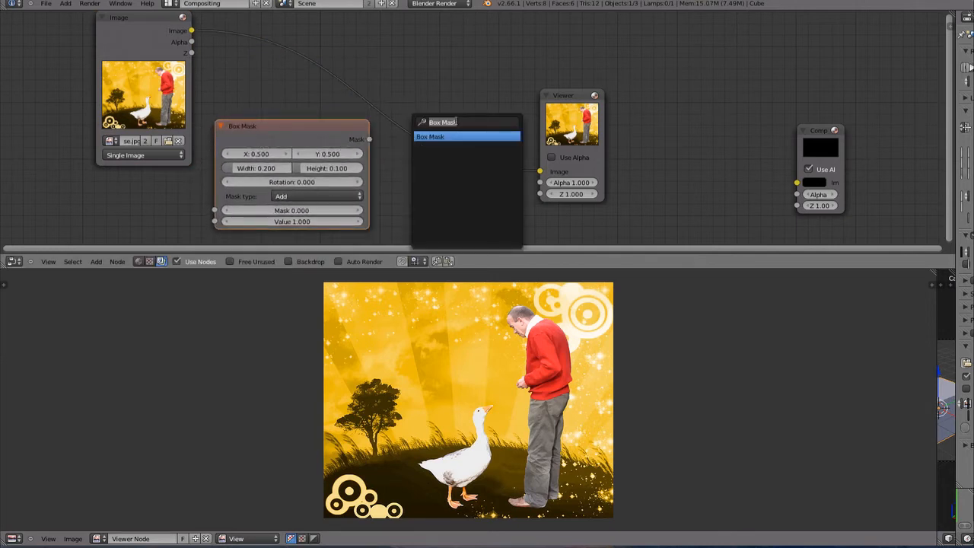
{"action": "left_click", "coordinate": [433, 121]}
{"action": "key", "text": "Delete"}
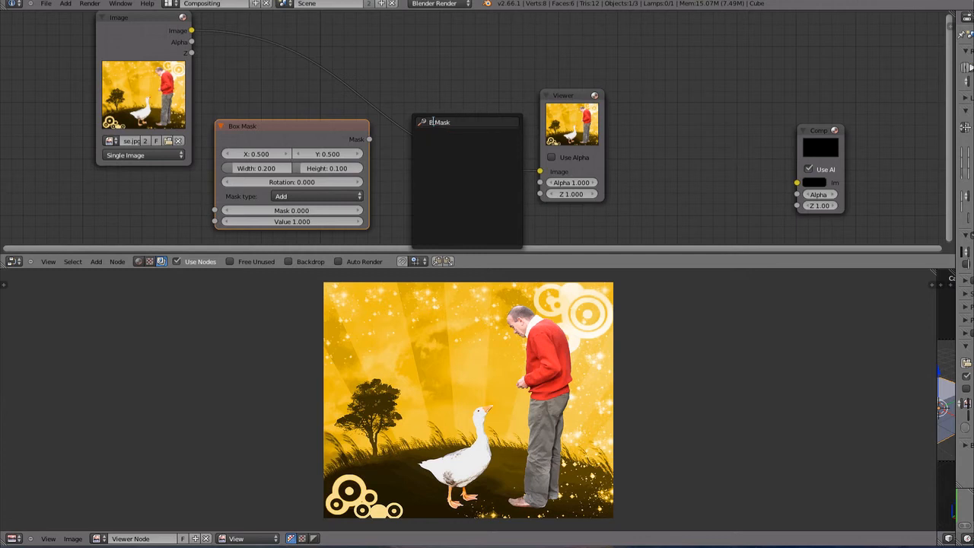
{"action": "key", "text": "BackSpace"}
{"action": "left_click", "coordinate": [434, 169]}
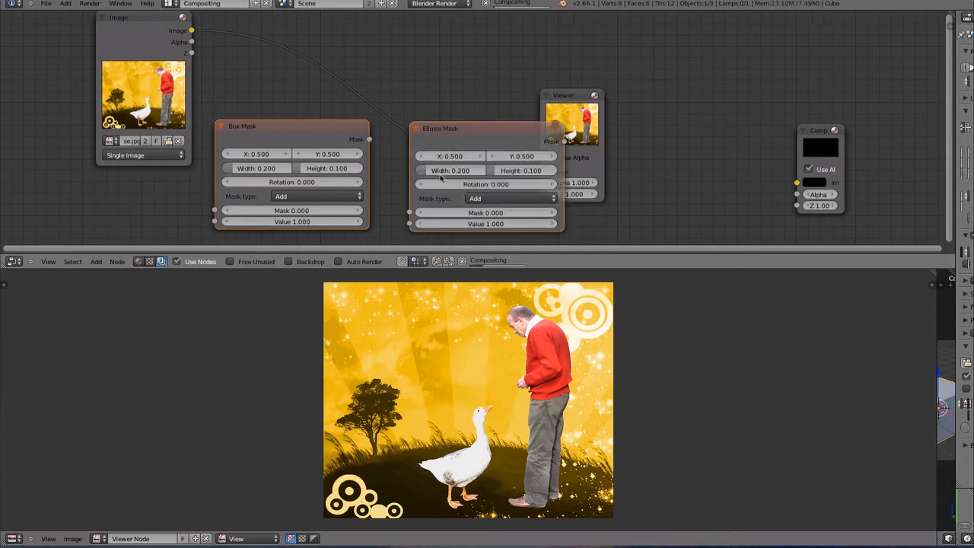
{"action": "left_click_drag", "start_coordinate": [464, 135], "coordinate": [686, 50]}
{"action": "left_click", "coordinate": [686, 51]}
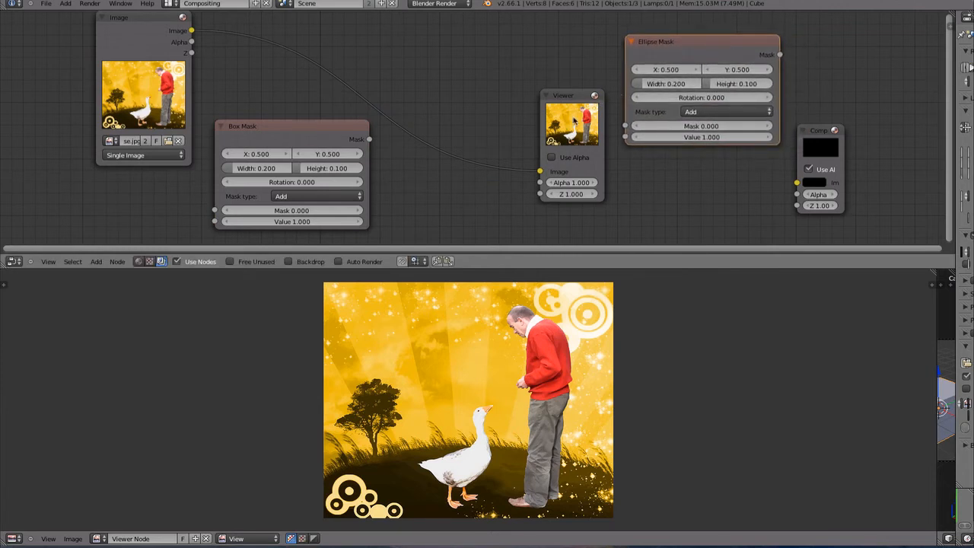
- Move the Viewer node closer to the Box Mask and level with the Ellipse Mask, and shift the Image node farther from the Box Mask
{"action": "left_click_drag", "start_coordinate": [575, 122], "coordinate": [524, 53]}
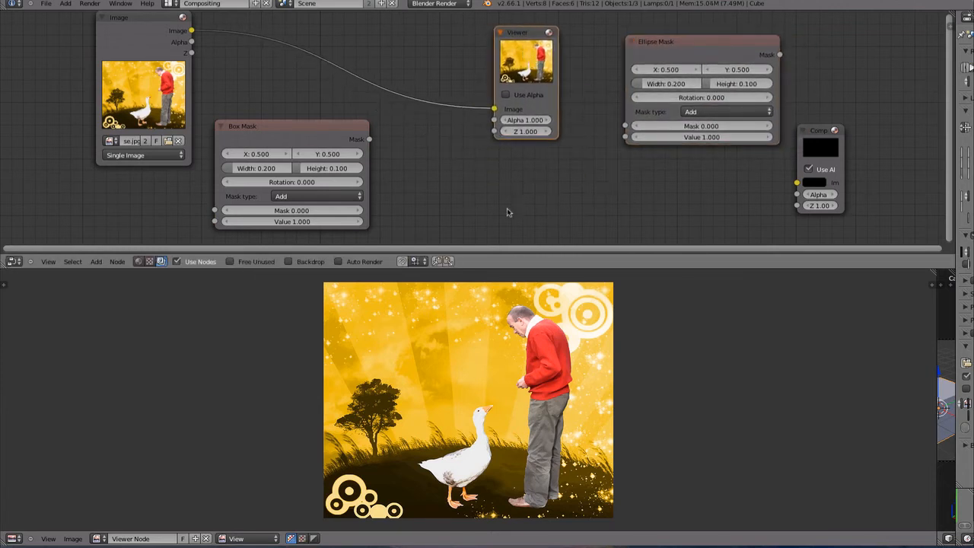
{"action": "left_click_drag", "start_coordinate": [525, 268], "coordinate": [525, 275]}
{"action": "middle_click_drag", "start_coordinate": [454, 163], "coordinate": [434, 145], "text": "ctrl"}
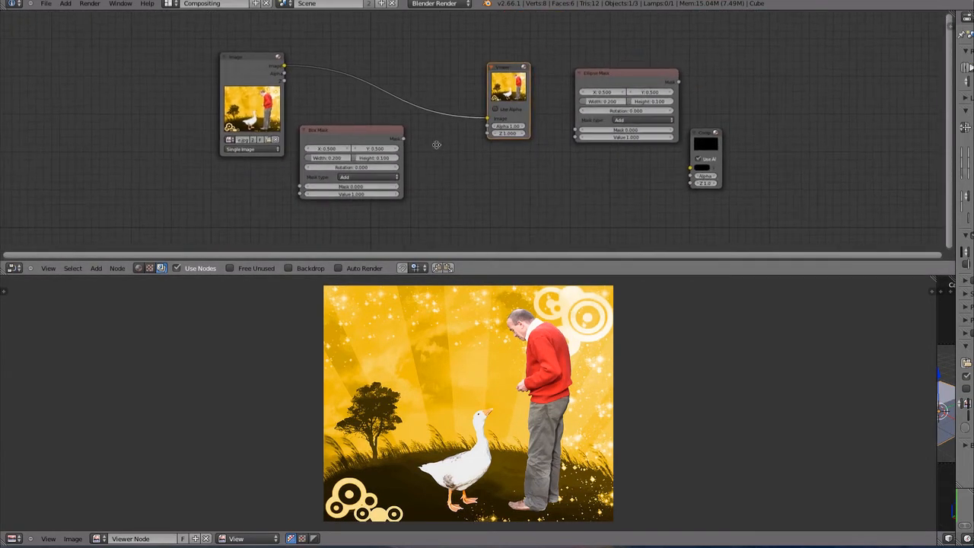
{"action": "left_click_drag", "start_coordinate": [242, 72], "coordinate": [224, 43]}
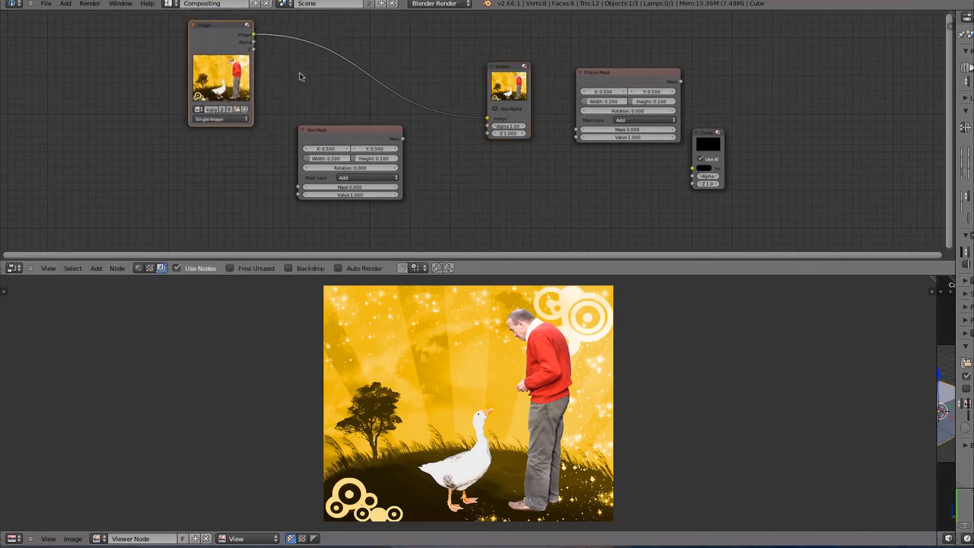
{"action": "scroll", "coordinate": [286, 111], "scroll_direction": "up", "scroll_amount": 2}
{"action": "scroll", "coordinate": [279, 102], "scroll_direction": "down", "scroll_amount": 2}
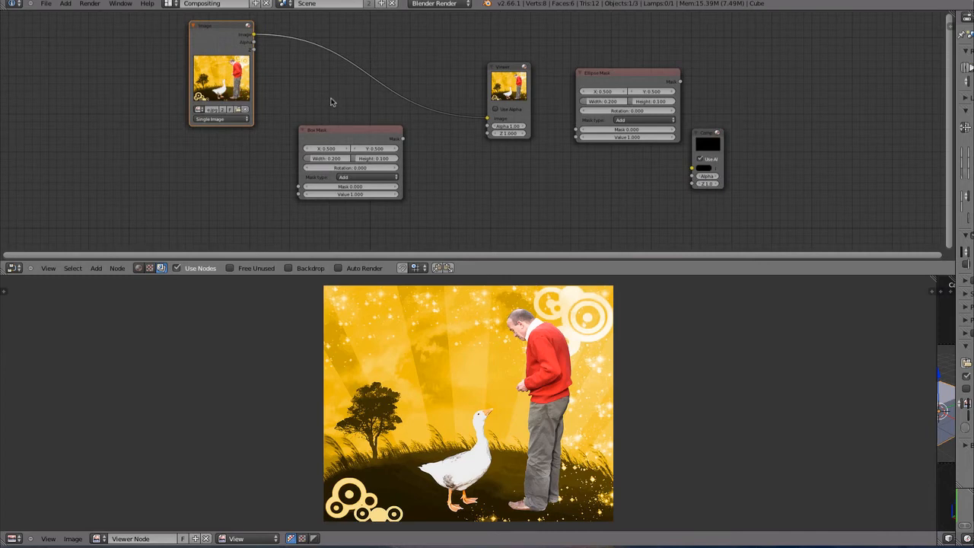
{"action": "scroll", "coordinate": [320, 92], "scroll_direction": "down", "scroll_amount": 1}
{"action": "scroll", "coordinate": [318, 90], "scroll_direction": "up", "scroll_amount": 2}
{"action": "scroll", "coordinate": [318, 90], "scroll_direction": "down", "scroll_amount": 1}
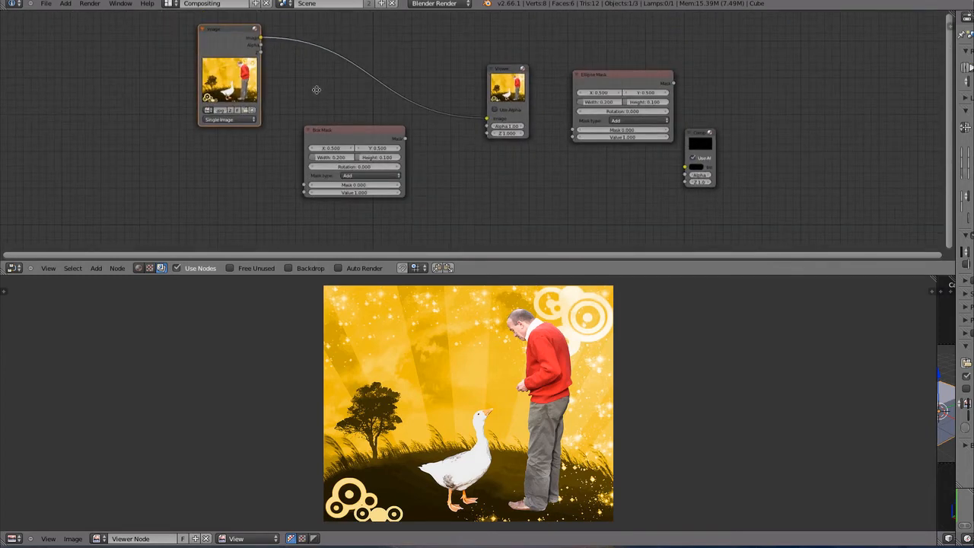
{"action": "scroll", "coordinate": [318, 90], "scroll_direction": "up", "scroll_amount": 1}
{"action": "left_click_drag", "start_coordinate": [238, 50], "coordinate": [217, 45]}
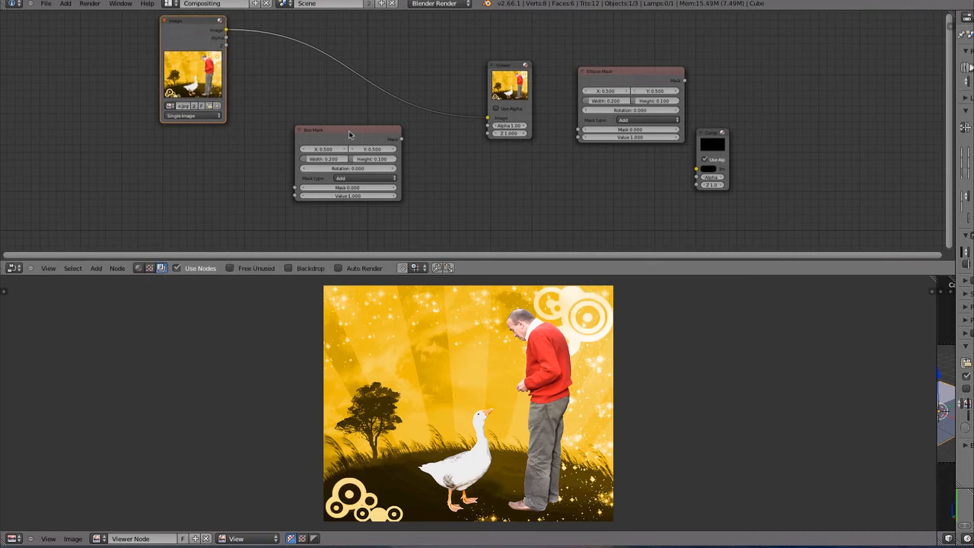
- Place the Box Mask and Ellipse Mask side by side below the Image-to-Viewer link and move the Viewer nearer the Composite node
{"action": "left_click_drag", "start_coordinate": [351, 133], "coordinate": [300, 126]}
{"action": "left_click_drag", "start_coordinate": [614, 71], "coordinate": [397, 173]}
{"action": "left_click", "coordinate": [512, 88]}
{"action": "left_click_drag", "start_coordinate": [526, 84], "coordinate": [646, 57]}
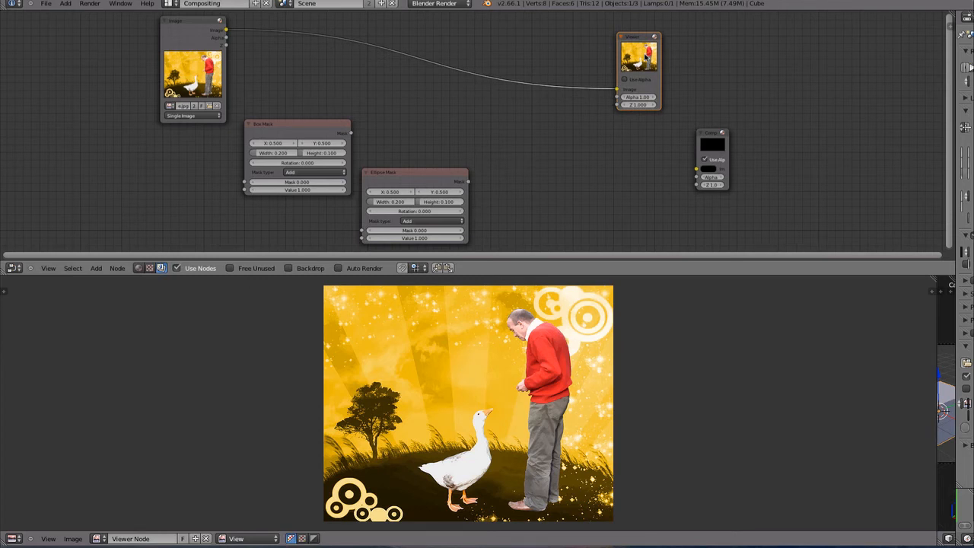
- Duplicate the Viewer node, place the copy beneath the original and link the Box Mask's output to its Image input
{"action": "key", "text": "shift+d"}
{"action": "left_click", "coordinate": [578, 135]}
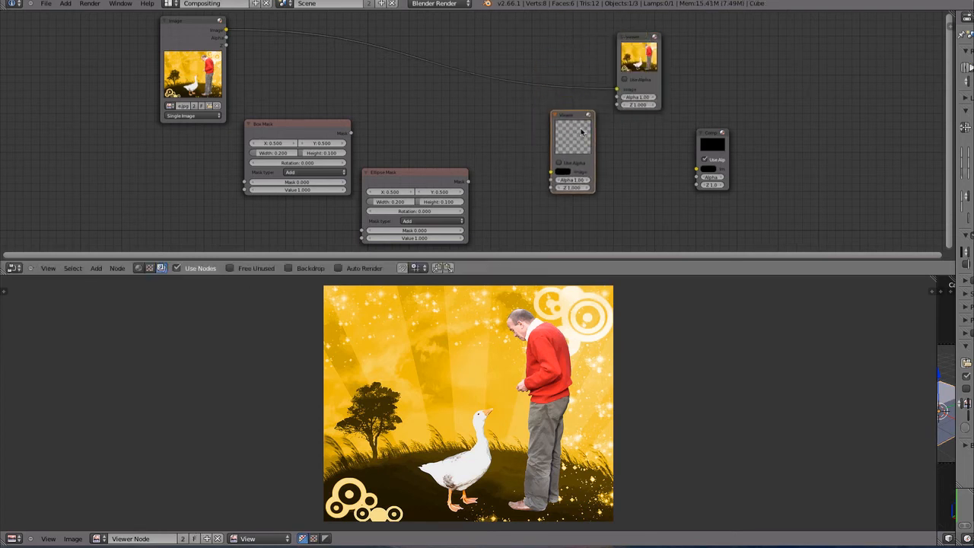
{"action": "left_click_drag", "start_coordinate": [593, 135], "coordinate": [573, 144]}
{"action": "mouse_move", "coordinate": [313, 131]}
{"action": "left_mouse_down"}
{"action": "mouse_move", "coordinate": [298, 135]}
{"action": "mouse_move", "coordinate": [315, 135]}
{"action": "left_mouse_up"}
{"action": "left_click_drag", "start_coordinate": [576, 145], "coordinate": [552, 127]}
{"action": "left_click_drag", "start_coordinate": [352, 140], "coordinate": [530, 162]}
{"action": "left_click_drag", "start_coordinate": [551, 127], "coordinate": [629, 154]}
- Tidy the node layout: Box Mask beside the Image node, Ellipse Mask next to it, both Viewers stacked and Composite farther away
{"action": "left_click_drag", "start_coordinate": [305, 142], "coordinate": [278, 87]}
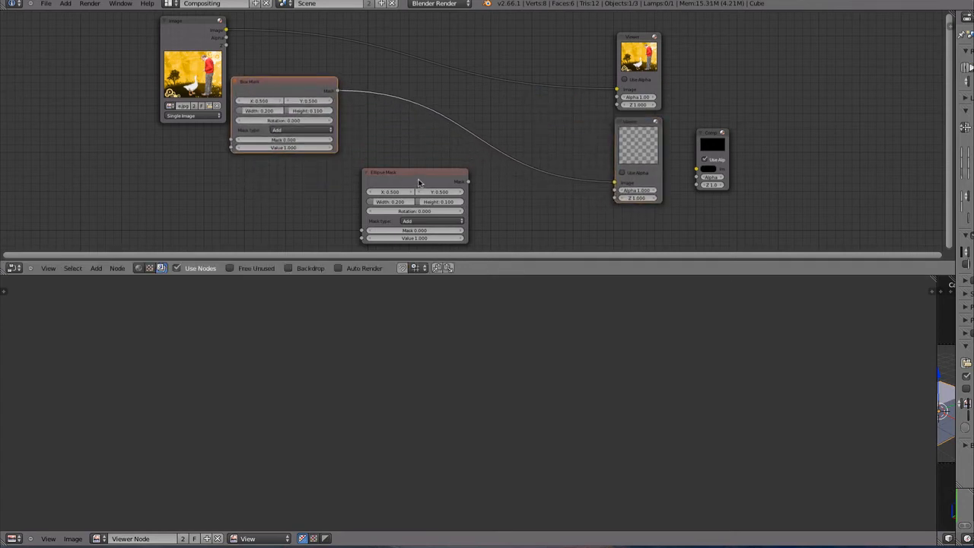
{"action": "left_click_drag", "start_coordinate": [418, 182], "coordinate": [399, 153]}
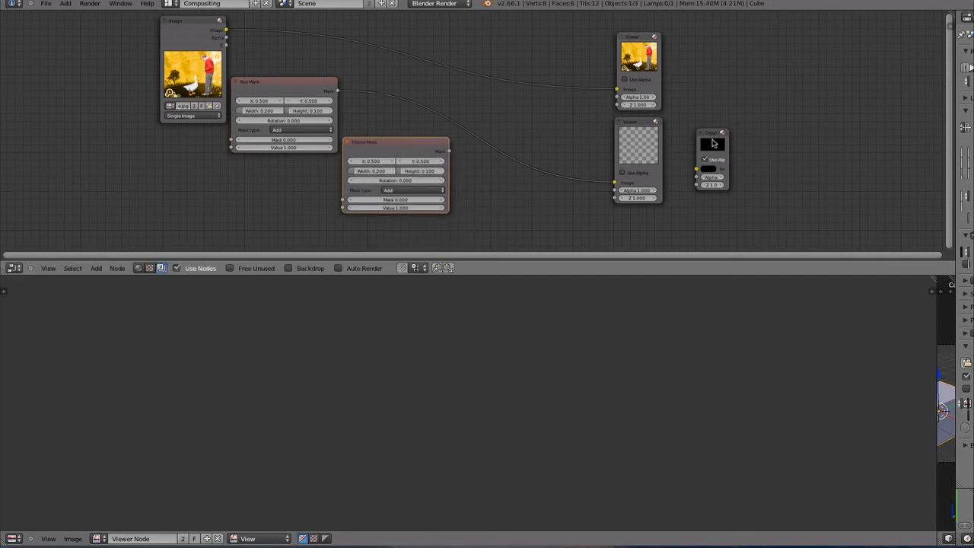
{"action": "left_click_drag", "start_coordinate": [714, 143], "coordinate": [832, 157]}
{"action": "left_click_drag", "start_coordinate": [633, 137], "coordinate": [674, 130]}
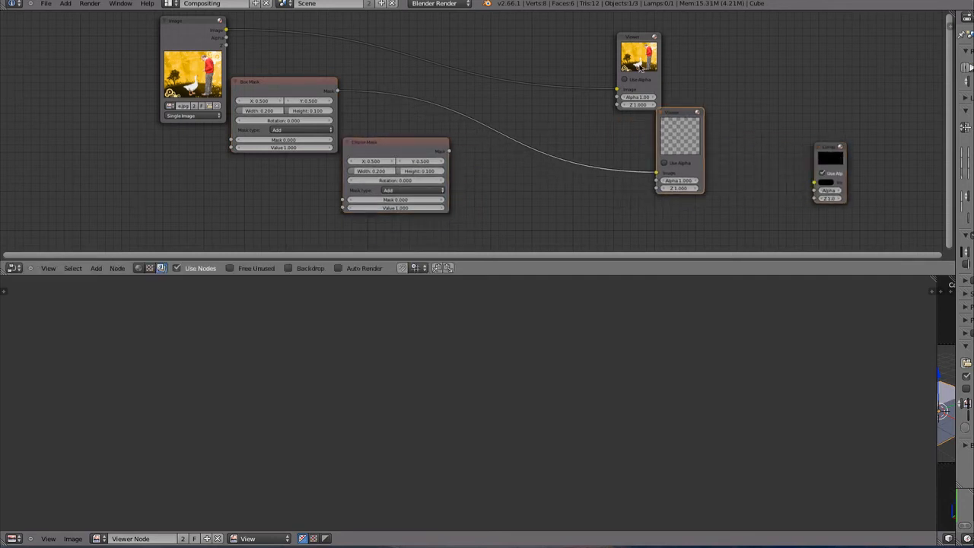
{"action": "left_click_drag", "start_coordinate": [643, 68], "coordinate": [655, 55]}
{"action": "left_click_drag", "start_coordinate": [687, 127], "coordinate": [683, 117]}
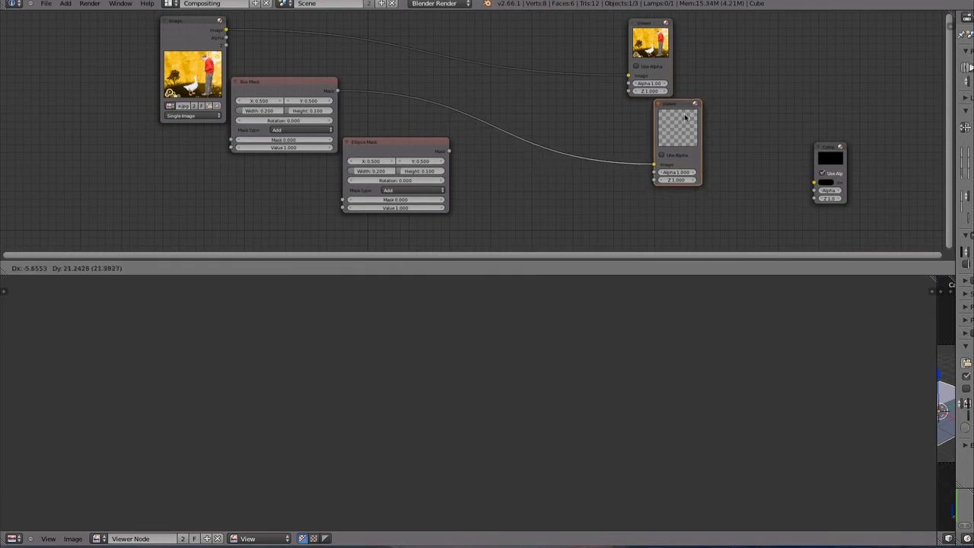
{"action": "left_click_drag", "start_coordinate": [388, 152], "coordinate": [393, 137]}
- Feed the second Viewer from the Ellipse Mask instead of the Box Mask and line both masks up below the Image node
{"action": "left_click", "coordinate": [679, 125]}
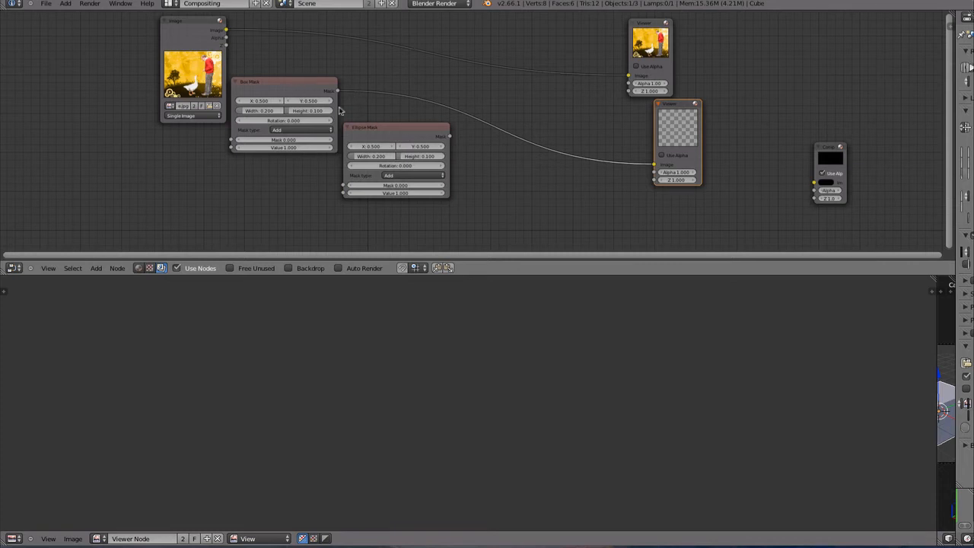
{"action": "left_click_drag", "start_coordinate": [452, 139], "coordinate": [654, 163]}
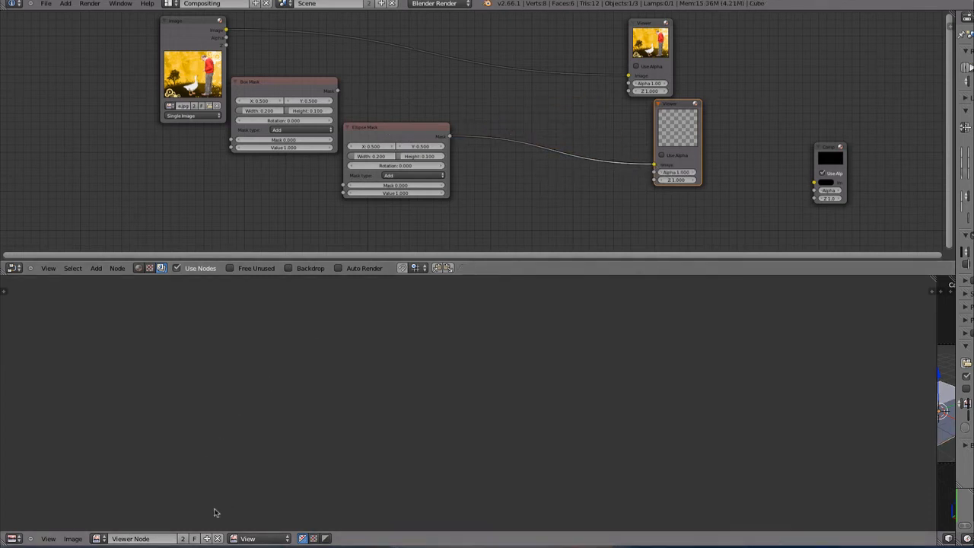
{"action": "left_click_drag", "start_coordinate": [382, 136], "coordinate": [395, 155]}
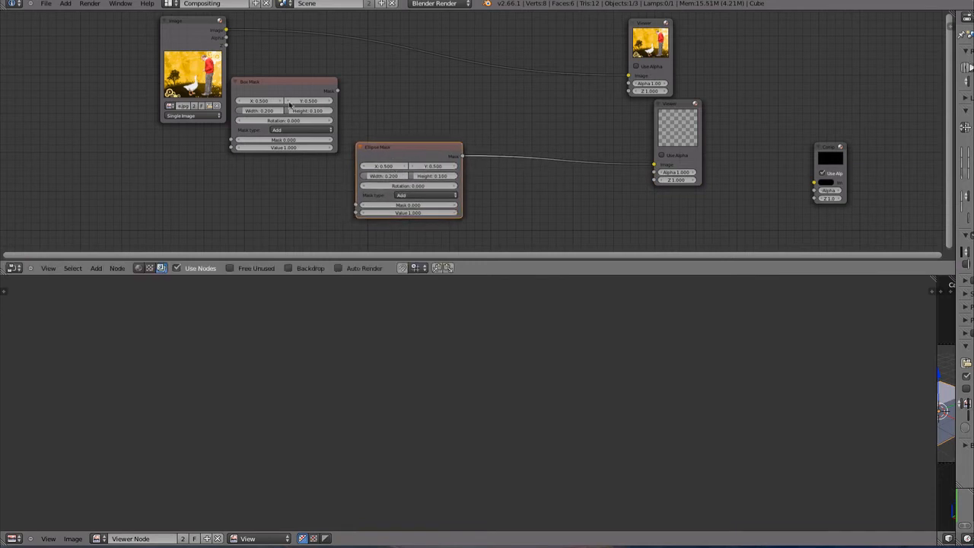
{"action": "left_click_drag", "start_coordinate": [284, 90], "coordinate": [216, 155]}
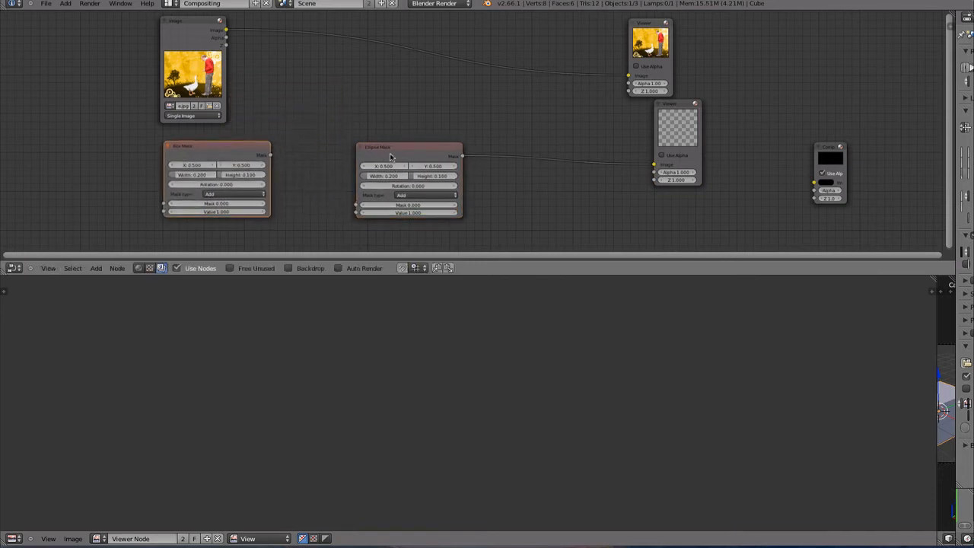
{"action": "left_click_drag", "start_coordinate": [380, 160], "coordinate": [351, 152]}
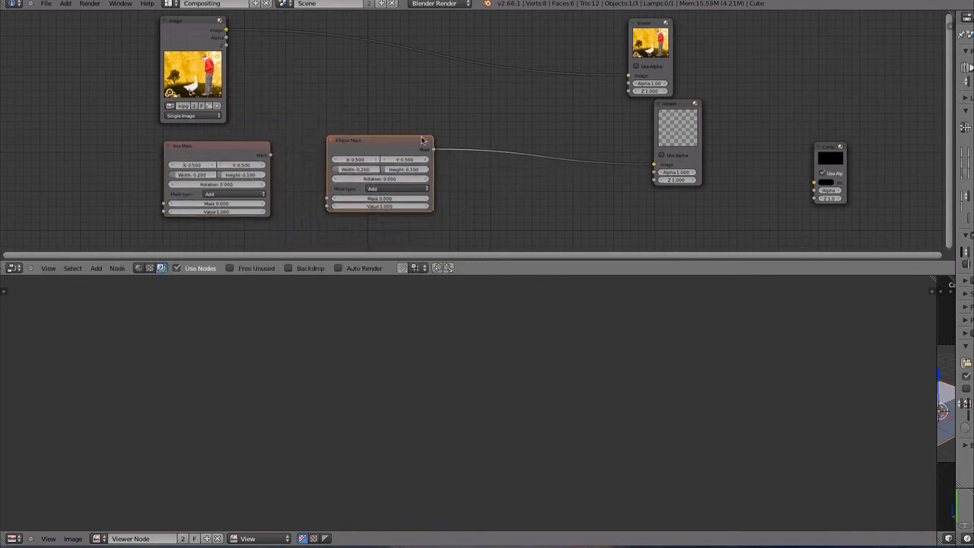
- Delete the Box Mask, put the Ellipse Mask under the Image node and cut its link to the second Viewer
{"action": "left_click", "coordinate": [225, 156]}
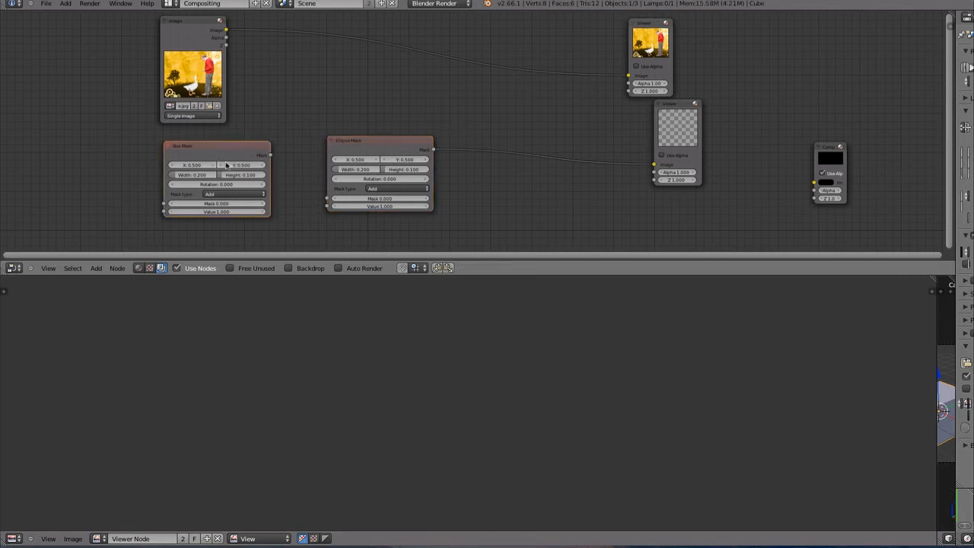
{"action": "key", "text": "x"}
{"action": "left_click_drag", "start_coordinate": [334, 157], "coordinate": [169, 157]}
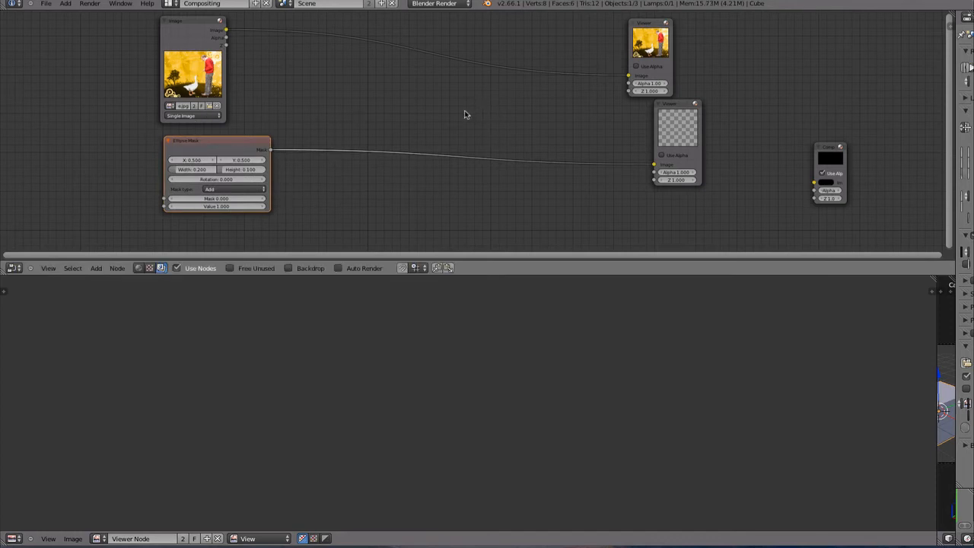
{"action": "right_click_drag", "start_coordinate": [458, 118], "coordinate": [446, 195], "text": "ctrl"}
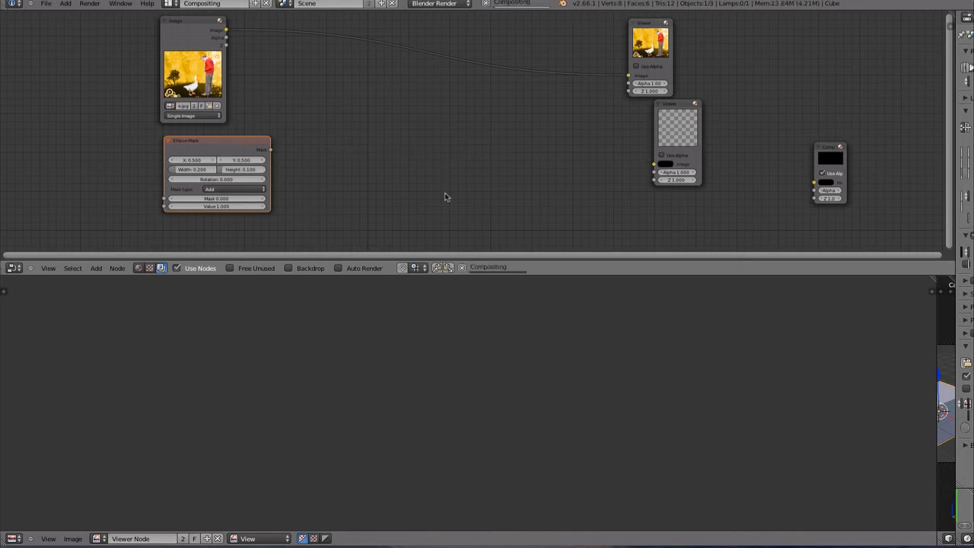
{"action": "left_click_drag", "start_coordinate": [240, 145], "coordinate": [235, 144]}
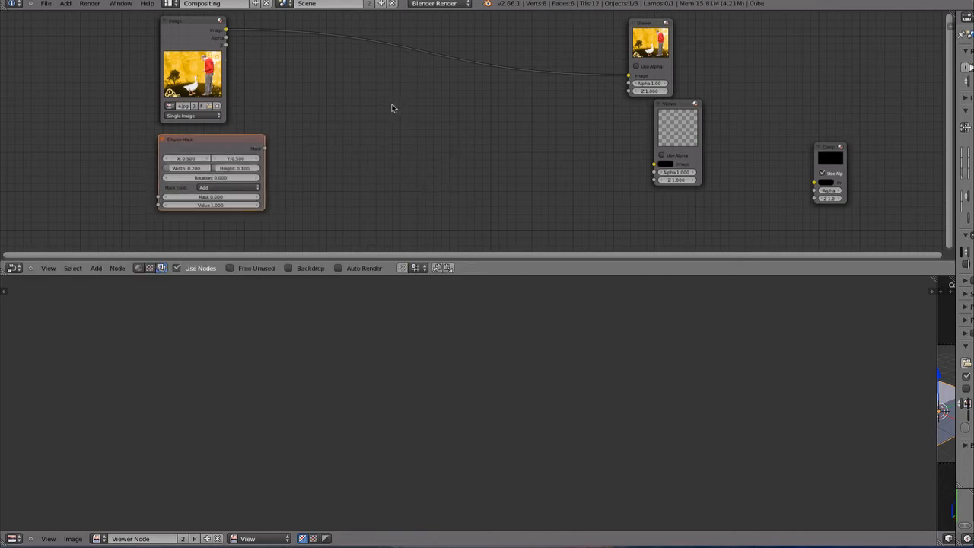
- Add a Mix color node and place it between the Ellipse Mask and the second Viewer
{"action": "key", "text": "shift+a"}
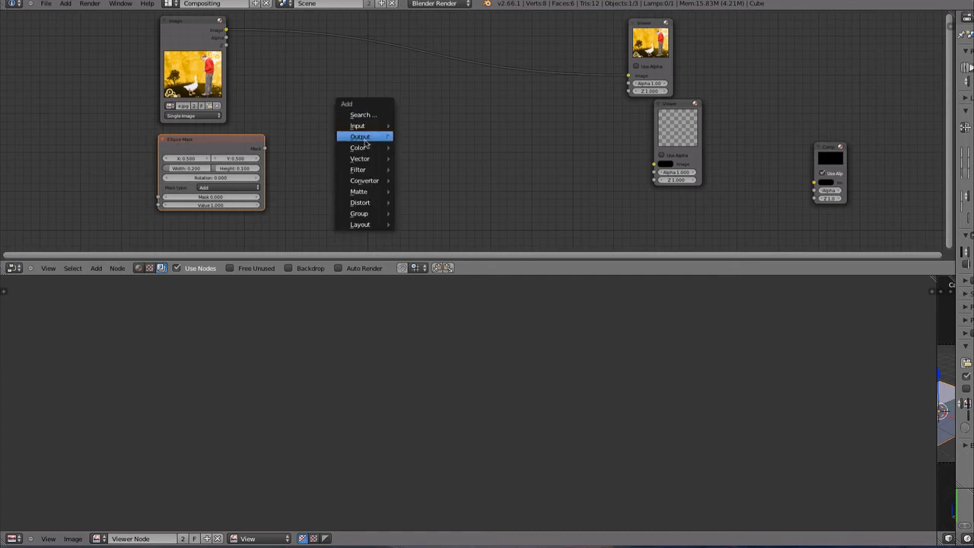
{"action": "mouse_move", "coordinate": [369, 145]}
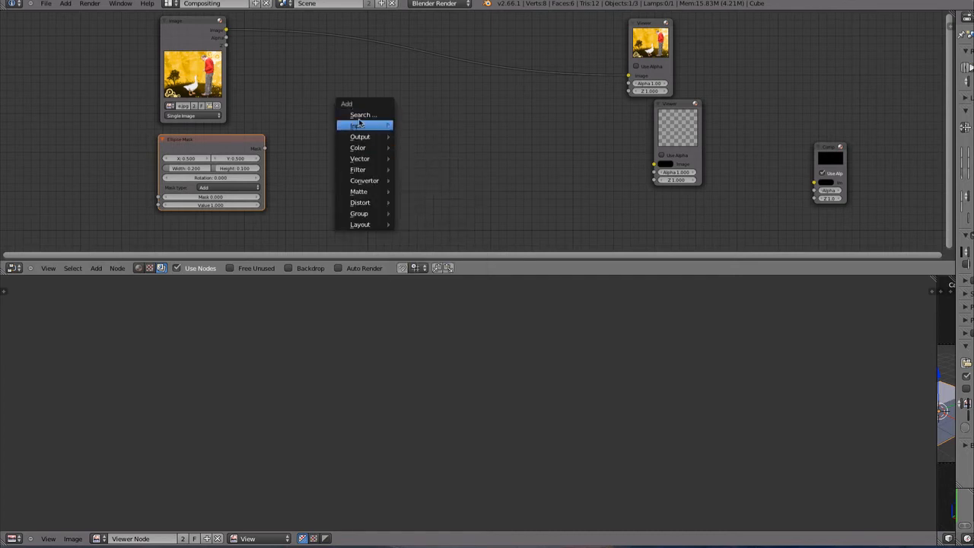
{"action": "mouse_move", "coordinate": [356, 160]}
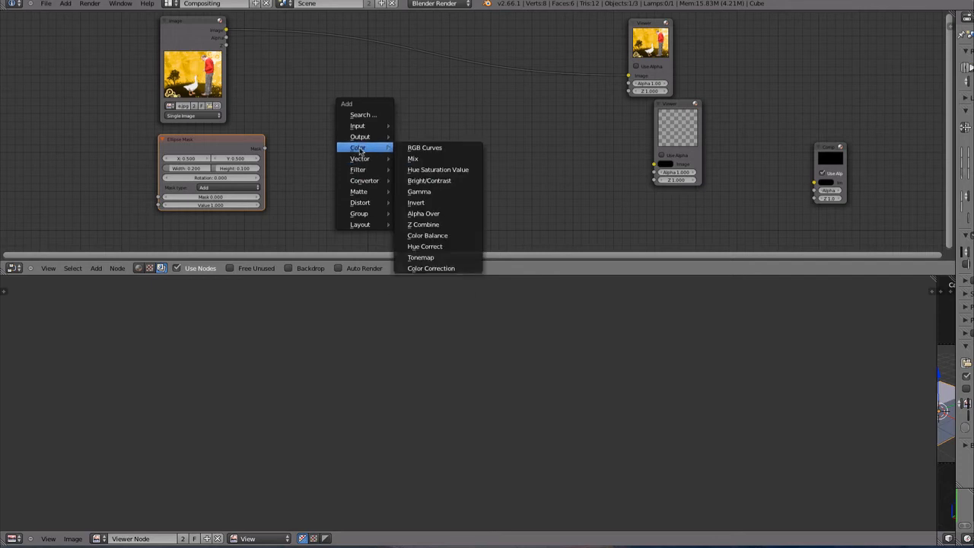
{"action": "left_click", "coordinate": [435, 148]}
{"action": "left_click_drag", "start_coordinate": [437, 151], "coordinate": [416, 88]}
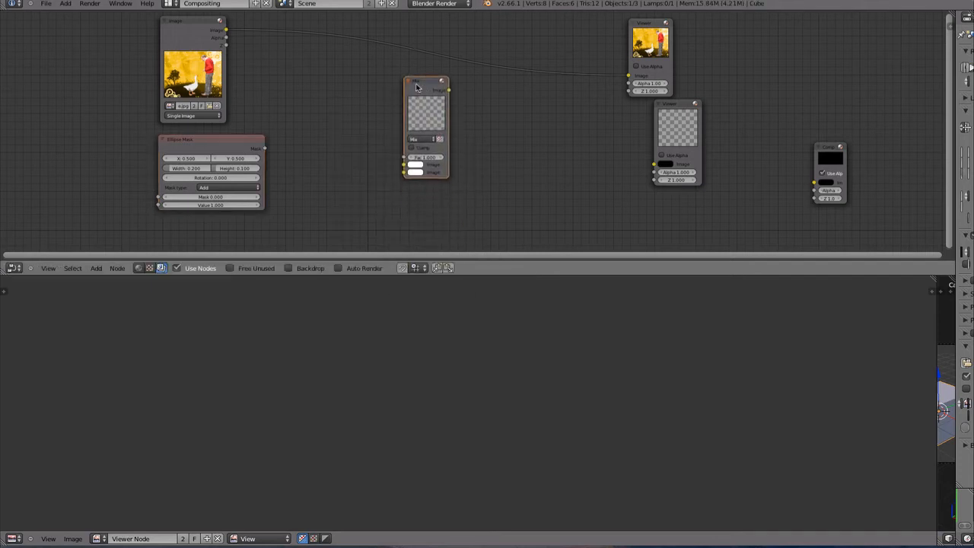
- Link the Ellipse Mask to Mix's first Image input, the Image node to its second, and Mix's output to the second Viewer
{"action": "left_click", "coordinate": [214, 149]}
{"action": "key", "text": "f"}
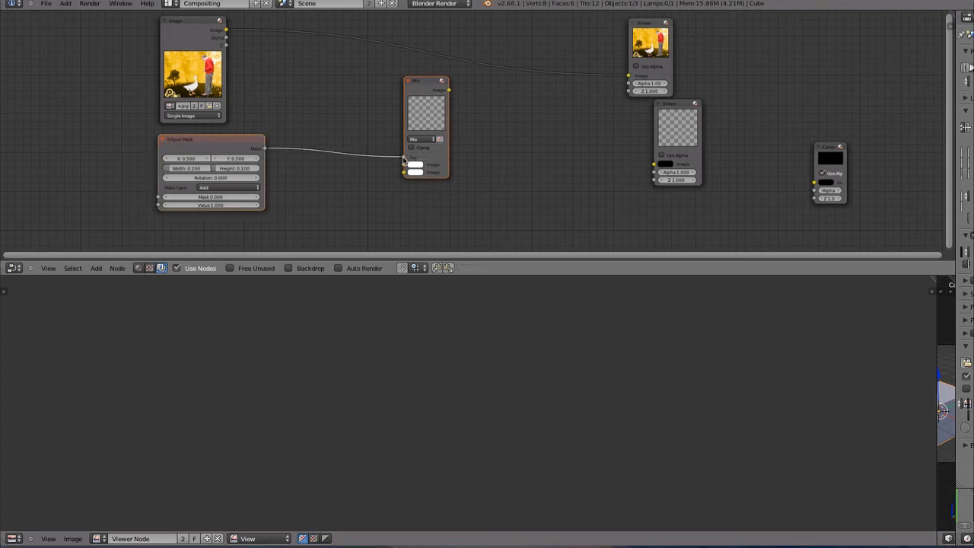
{"action": "mouse_move", "coordinate": [403, 158]}
{"action": "left_mouse_down"}
{"action": "mouse_move", "coordinate": [383, 165]}
{"action": "mouse_move", "coordinate": [405, 166]}
{"action": "left_mouse_up"}
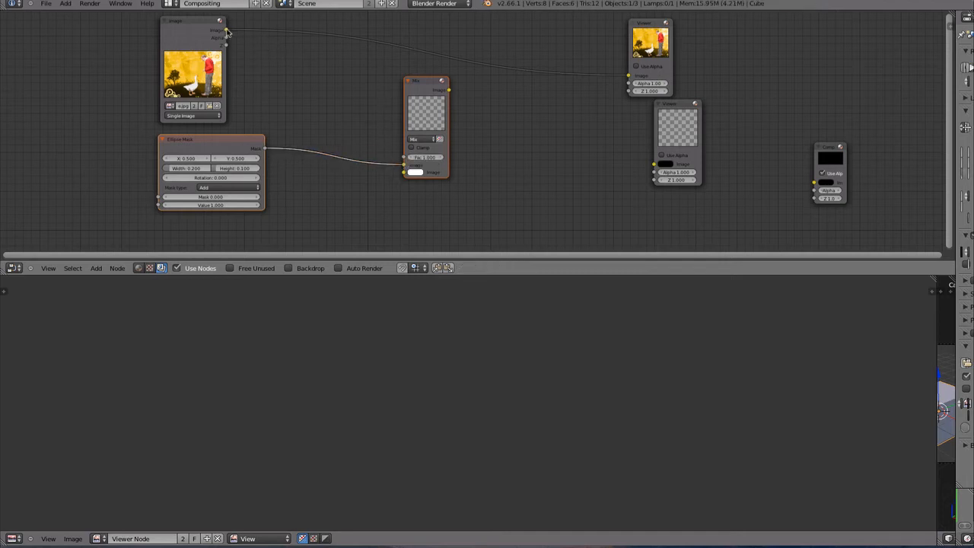
{"action": "left_click_drag", "start_coordinate": [226, 32], "coordinate": [403, 173]}
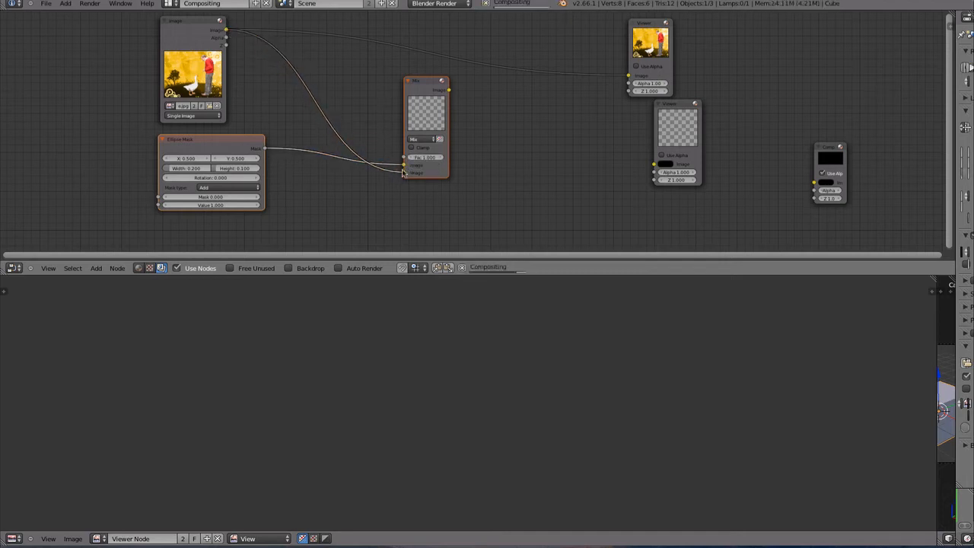
{"action": "left_click_drag", "start_coordinate": [449, 91], "coordinate": [654, 159]}
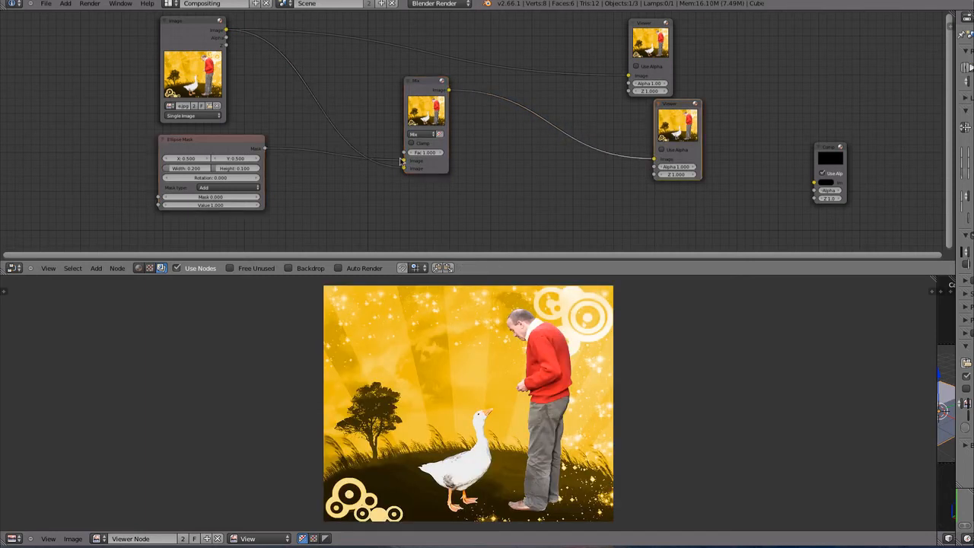
- Swap the Mix node's inputs so Image feeds the first and Ellipse Mask the second, and set its Fac to 1
{"action": "left_click_drag", "start_coordinate": [405, 161], "coordinate": [405, 172]}
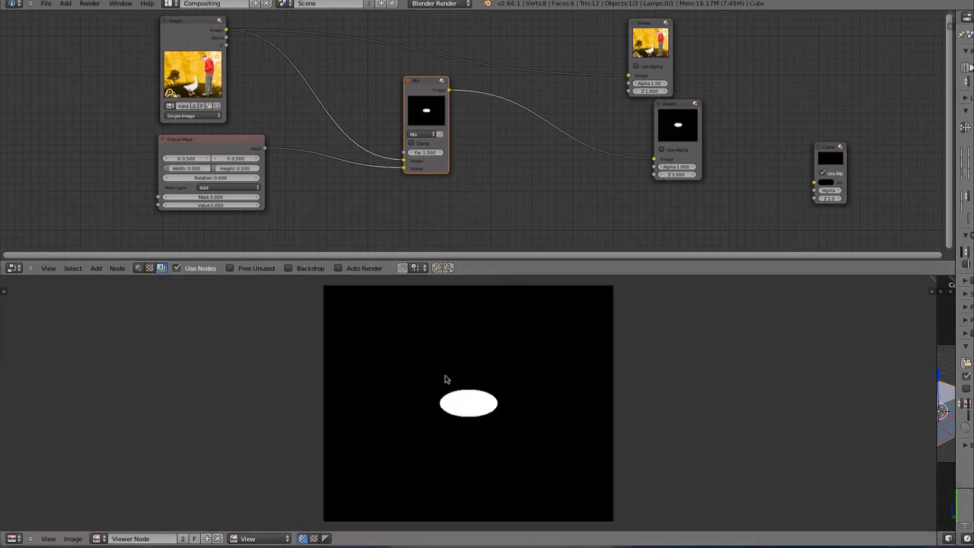
{"action": "mouse_move", "coordinate": [430, 157]}
{"action": "left_mouse_down"}
{"action": "mouse_move", "coordinate": [362, 163]}
{"action": "mouse_move", "coordinate": [461, 159]}
{"action": "mouse_move", "coordinate": [280, 159]}
{"action": "mouse_move", "coordinate": [415, 162]}
{"action": "left_mouse_up"}
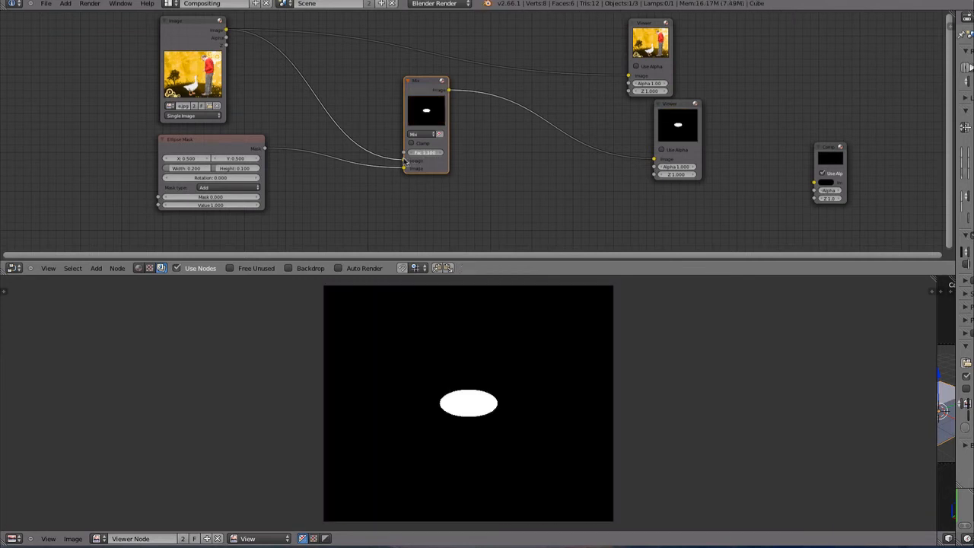
{"action": "left_click", "coordinate": [428, 153]}
{"action": "type", "text": "1"}
{"action": "key", "text": "Return"}
- Disconnect the Ellipse Mask from the Mix node's second Image input and set Fac to 0.5
{"action": "left_click_drag", "start_coordinate": [405, 170], "coordinate": [357, 185]}
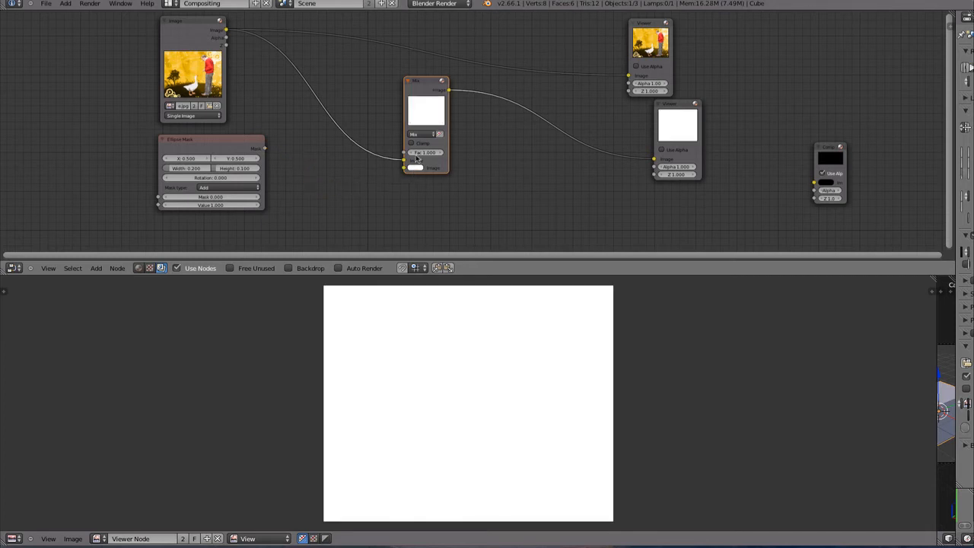
{"action": "left_click", "coordinate": [428, 155]}
{"action": "type", "text": "0.5"}
{"action": "key", "text": "Return"}
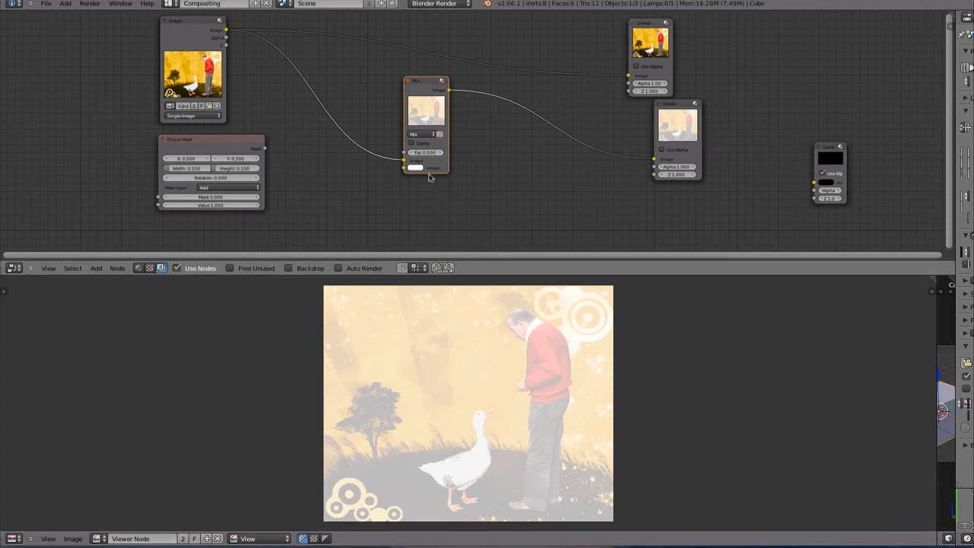
- Set the color of the Mix node's second Image input to blue
{"action": "left_click", "coordinate": [415, 167]}
{"action": "left_click", "coordinate": [444, 106]}
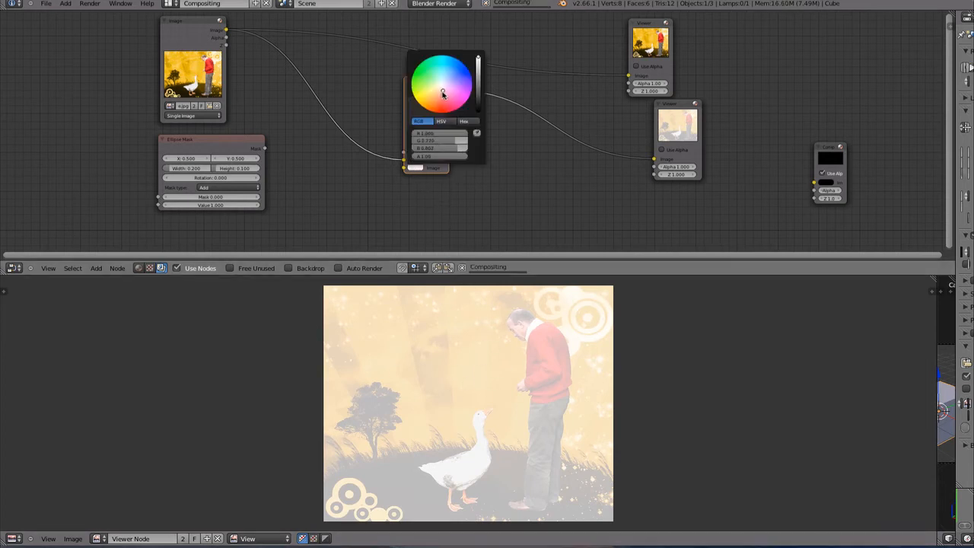
{"action": "mouse_move", "coordinate": [442, 106]}
{"action": "left_mouse_down"}
{"action": "mouse_move", "coordinate": [430, 102]}
{"action": "mouse_move", "coordinate": [447, 115]}
{"action": "mouse_move", "coordinate": [439, 118]}
{"action": "mouse_move", "coordinate": [477, 59]}
{"action": "left_mouse_up"}
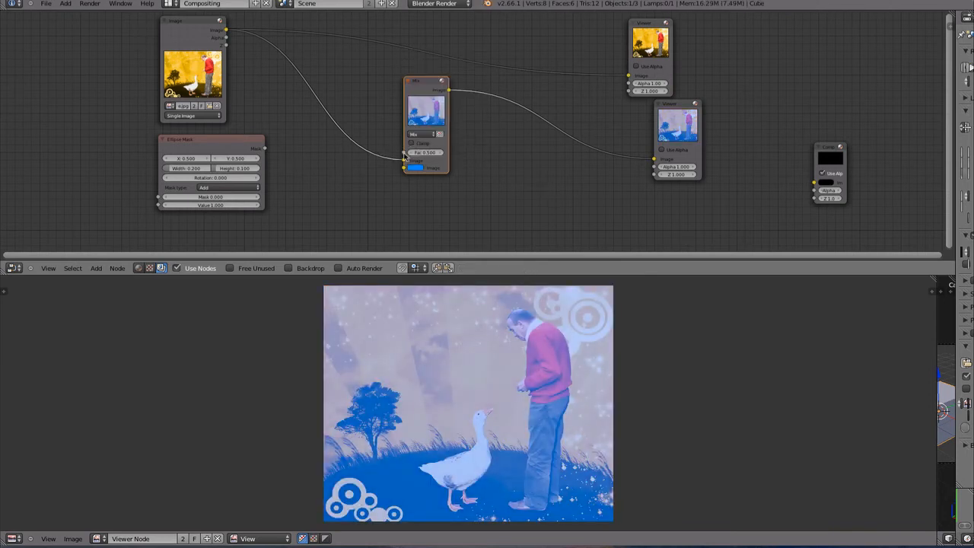
- Link the Ellipse Mask to the Mix node's Fac, previewed in the second Viewer, and change the second Image color to pale pink
{"action": "left_click", "coordinate": [258, 153]}
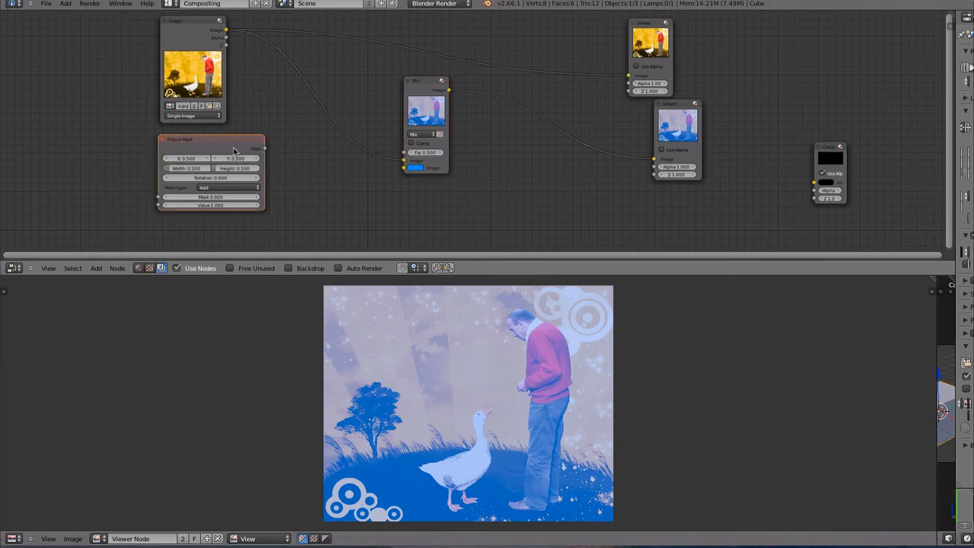
{"action": "left_click_drag", "start_coordinate": [267, 148], "coordinate": [631, 79]}
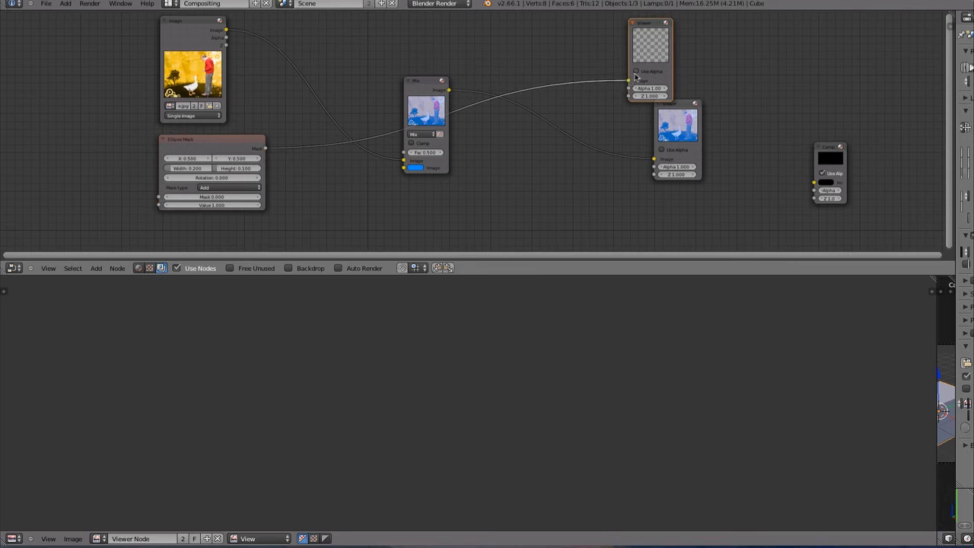
{"action": "left_click_drag", "start_coordinate": [630, 80], "coordinate": [405, 153]}
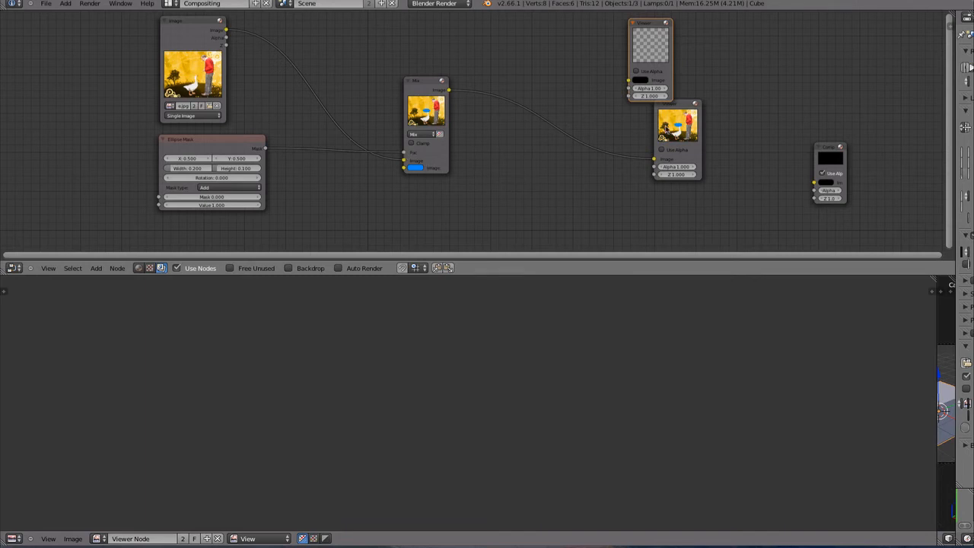
{"action": "left_click", "coordinate": [677, 123]}
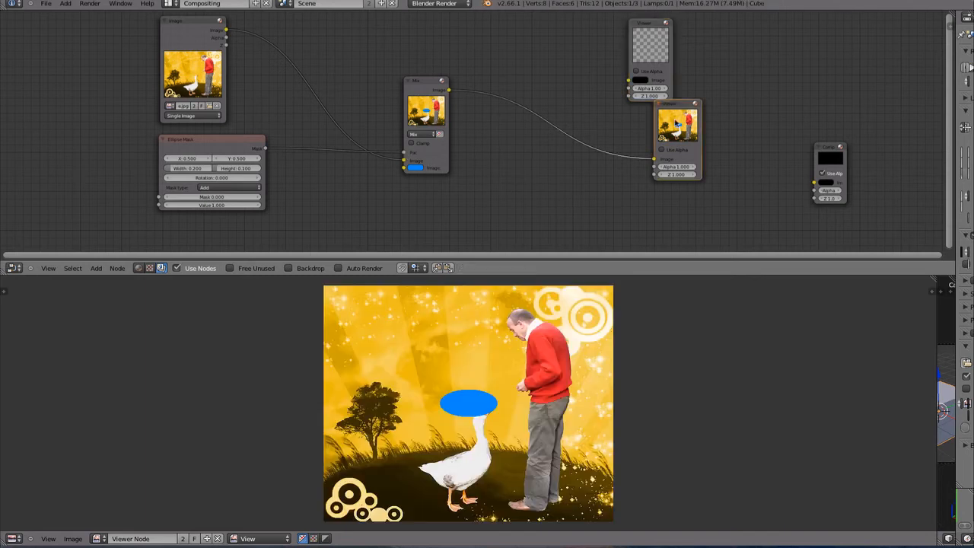
{"action": "left_click", "coordinate": [416, 168]}
{"action": "mouse_move", "coordinate": [443, 71]}
{"action": "left_mouse_down"}
{"action": "mouse_move", "coordinate": [446, 115]}
{"action": "mouse_move", "coordinate": [440, 82]}
{"action": "left_mouse_up"}
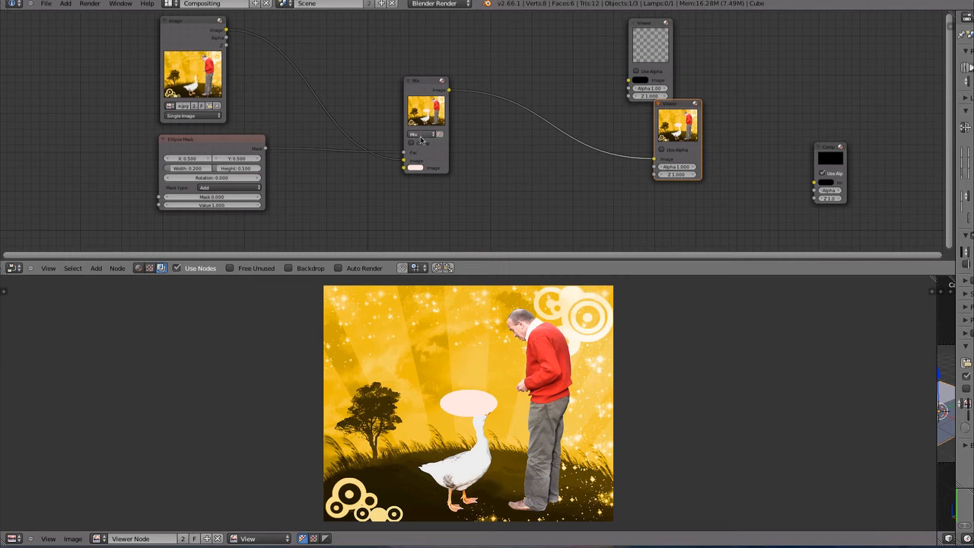
- Move the Ellipse Mask link from Fac to the Mix node's second Image input and set the blend type to Multiply
{"action": "left_click_drag", "start_coordinate": [402, 155], "coordinate": [404, 168]}
{"action": "left_click", "coordinate": [424, 136]}
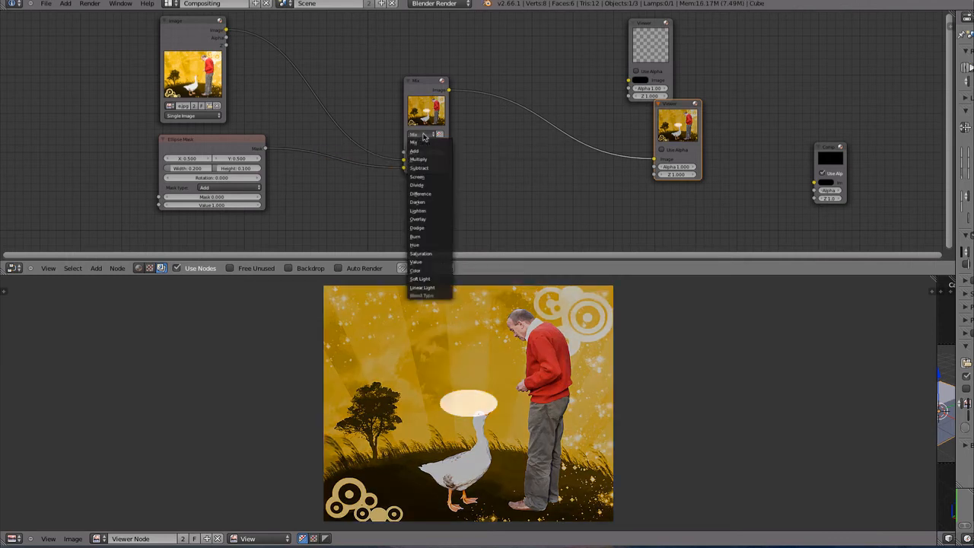
{"action": "left_click", "coordinate": [427, 160]}
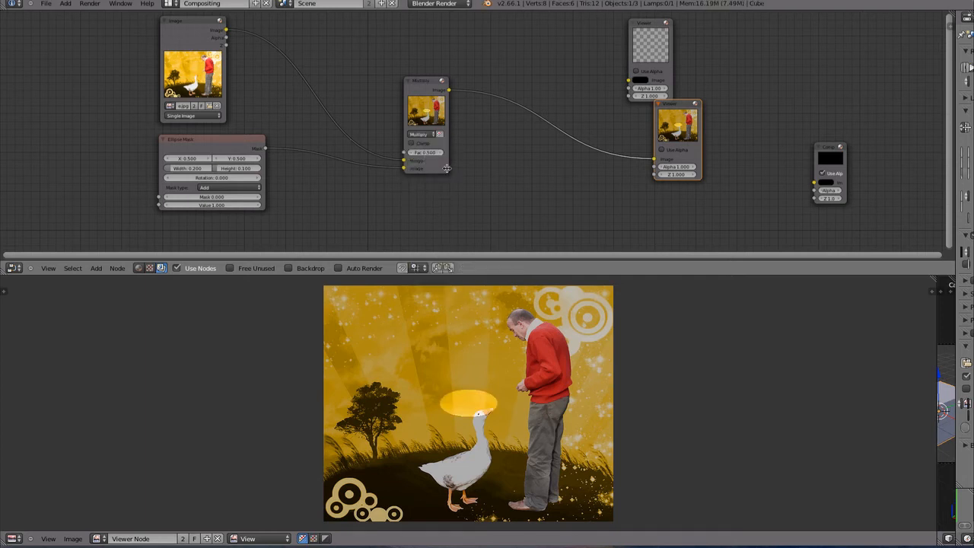
- Widen the Multiply node slightly and set its Fac to 1
{"action": "left_click_drag", "start_coordinate": [446, 169], "coordinate": [453, 171]}
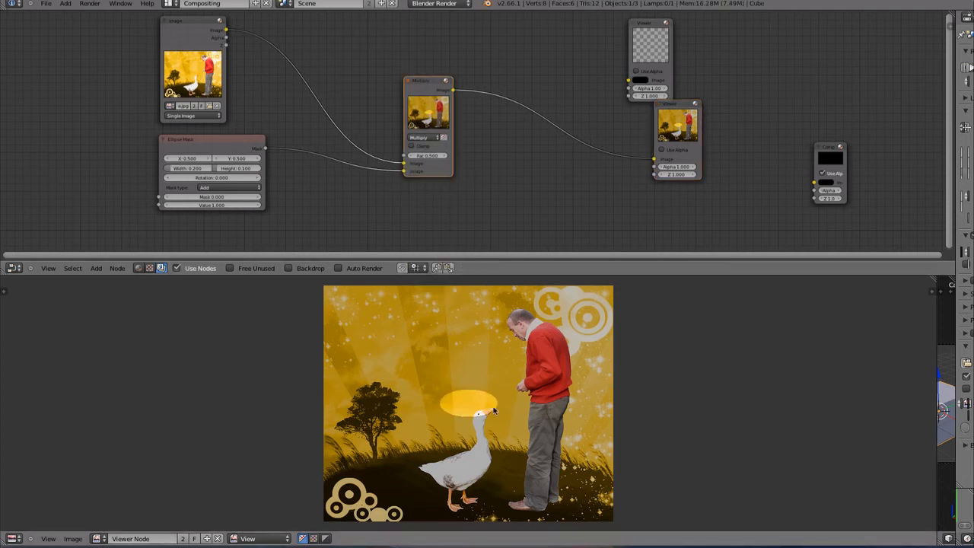
{"action": "left_click", "coordinate": [423, 156]}
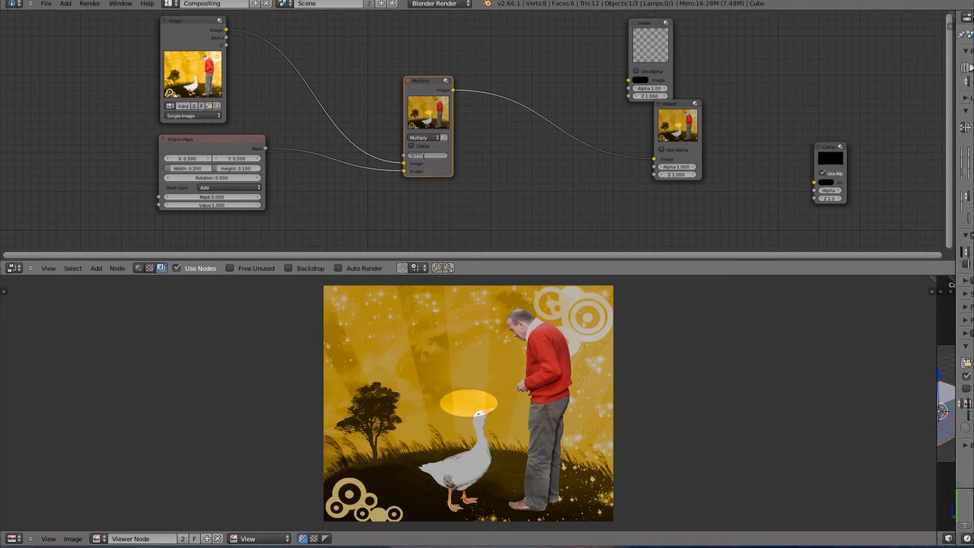
{"action": "type", "text": "1"}
{"action": "key", "text": "Return"}
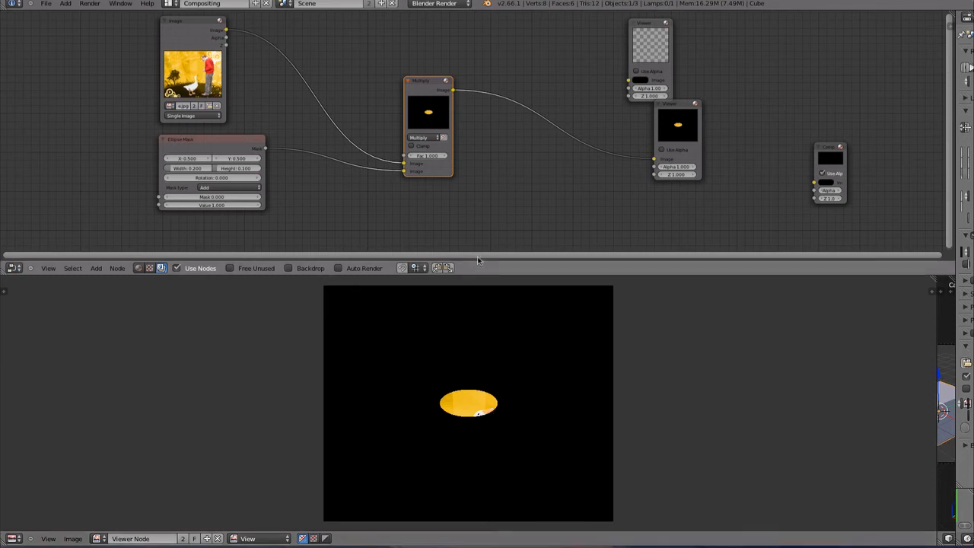
- Reposition the Multiply node closer to the Viewers and nudge the Ellipse Mask node beneath the Image node, leaving space between them
{"action": "left_click_drag", "start_coordinate": [427, 85], "coordinate": [446, 77]}
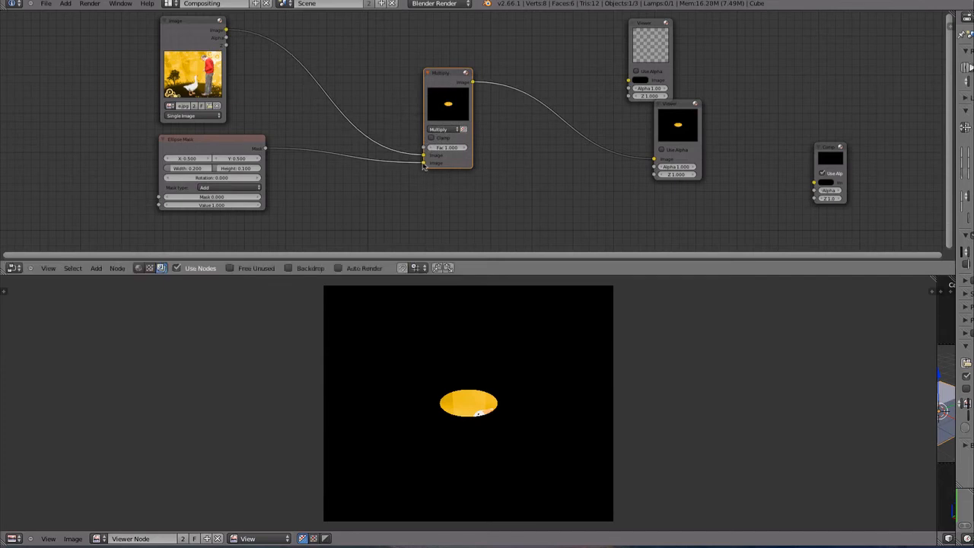
{"action": "left_click_drag", "start_coordinate": [424, 156], "coordinate": [423, 163]}
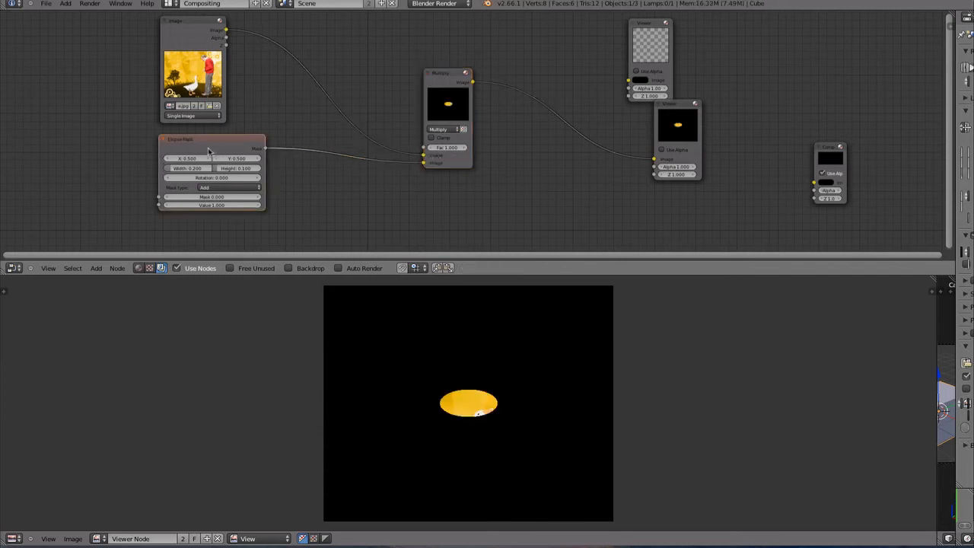
{"action": "left_click_drag", "start_coordinate": [244, 152], "coordinate": [237, 158]}
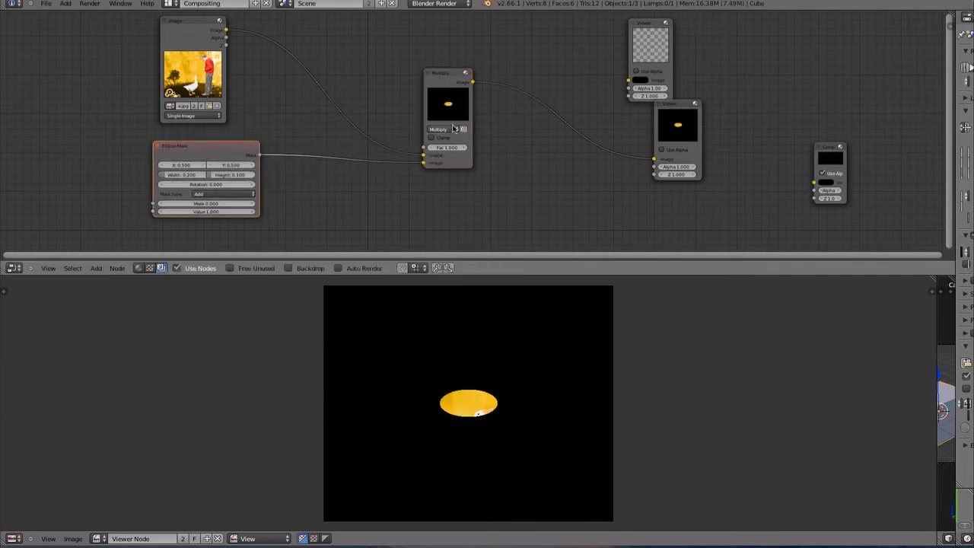
{"action": "left_click_drag", "start_coordinate": [448, 96], "coordinate": [464, 77]}
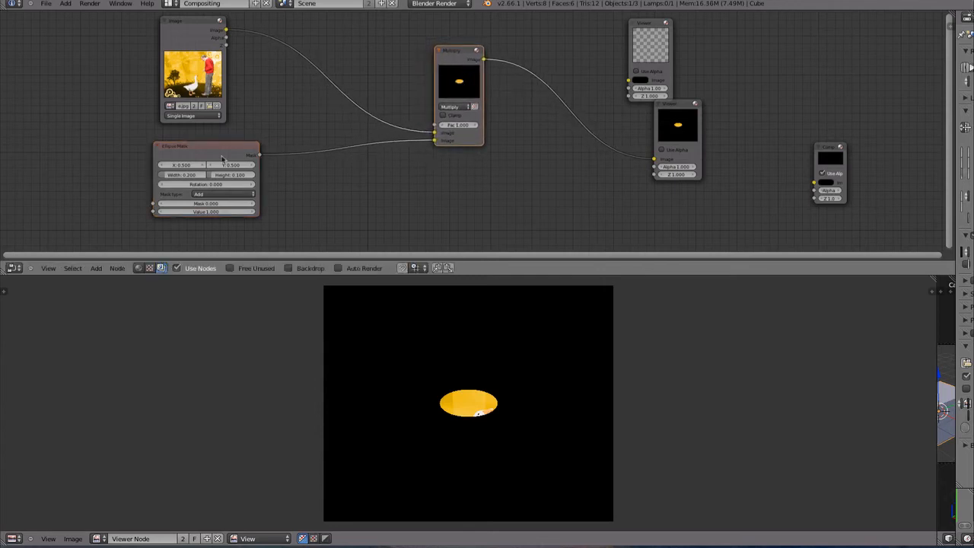
{"action": "left_click_drag", "start_coordinate": [192, 156], "coordinate": [205, 161]}
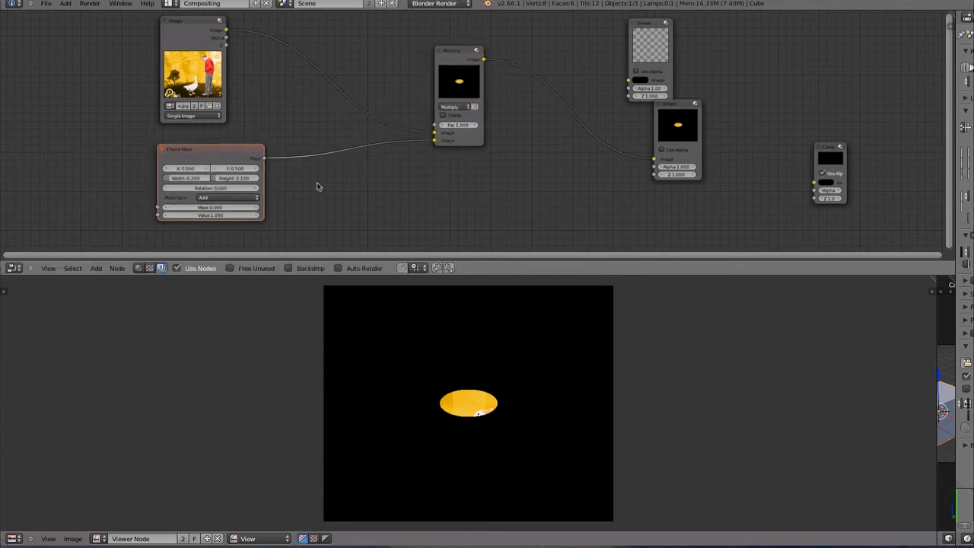
{"action": "key", "text": "shift+a"}
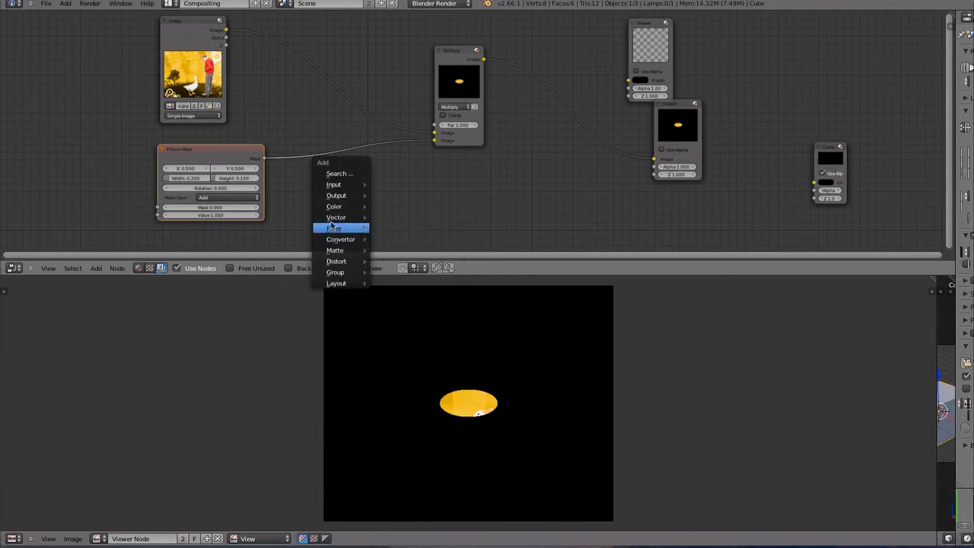
{"action": "mouse_move", "coordinate": [342, 229]}
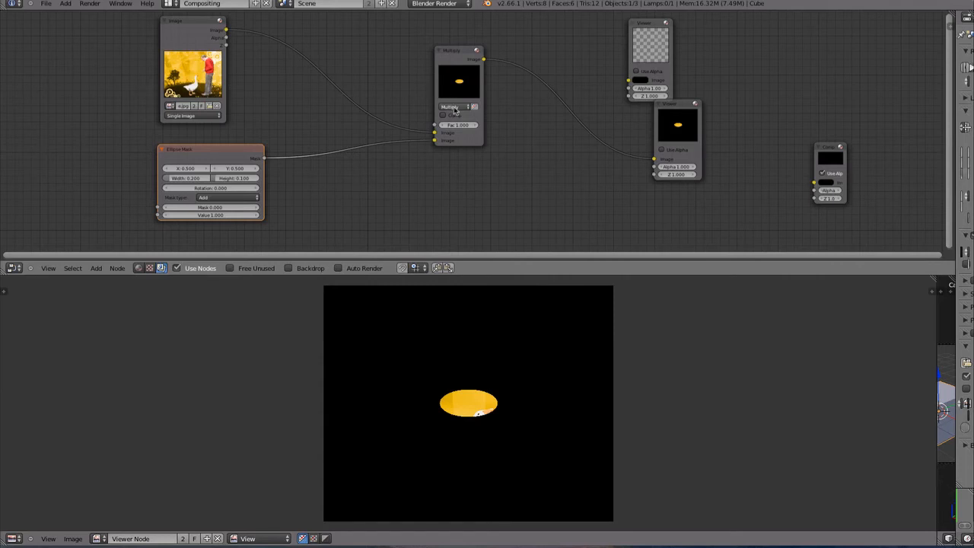
{"action": "left_click_drag", "start_coordinate": [452, 68], "coordinate": [421, 108]}
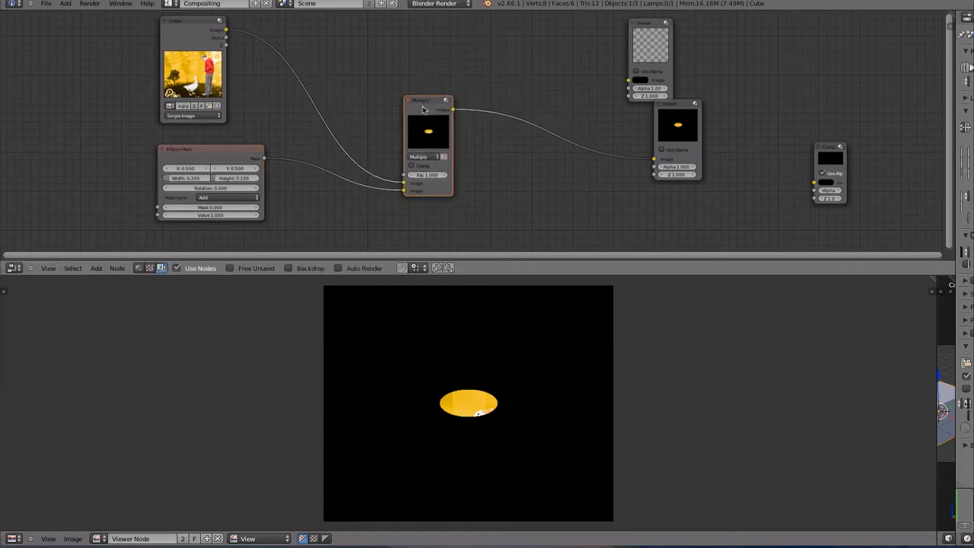
{"action": "left_click_drag", "start_coordinate": [427, 116], "coordinate": [497, 64]}
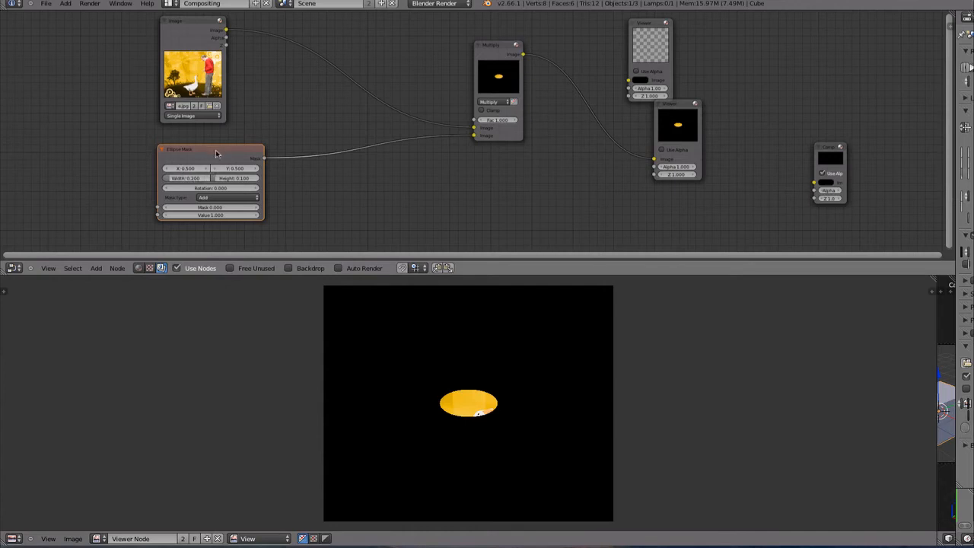
{"action": "key", "text": "g"}
{"action": "left_click", "coordinate": [180, 172]}
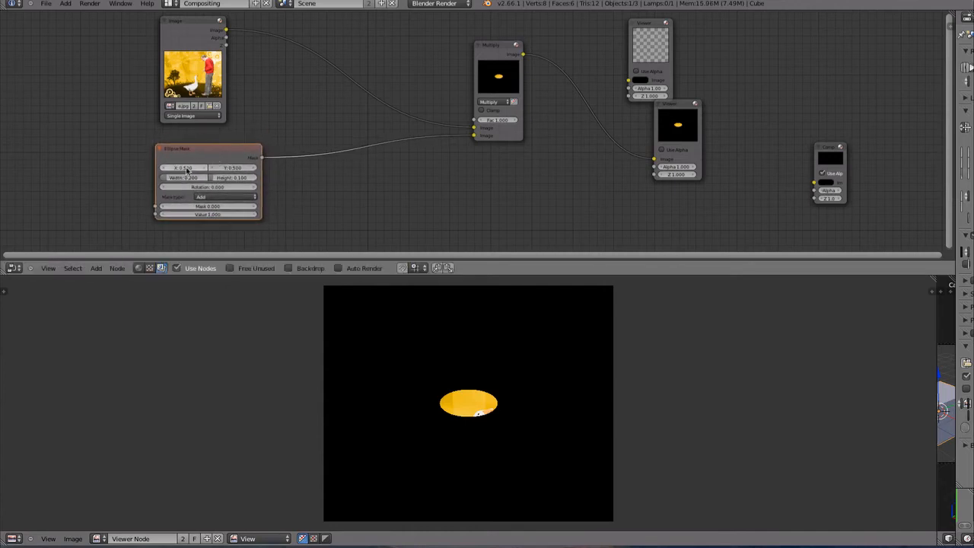
- Adjust the Ellipse Mask to X 0.566, Y 0.458, Width 0.655 and Rotation 12.344
{"action": "left_click_drag", "start_coordinate": [186, 171], "coordinate": [207, 167]}
{"action": "left_click_drag", "start_coordinate": [205, 167], "coordinate": [171, 173]}
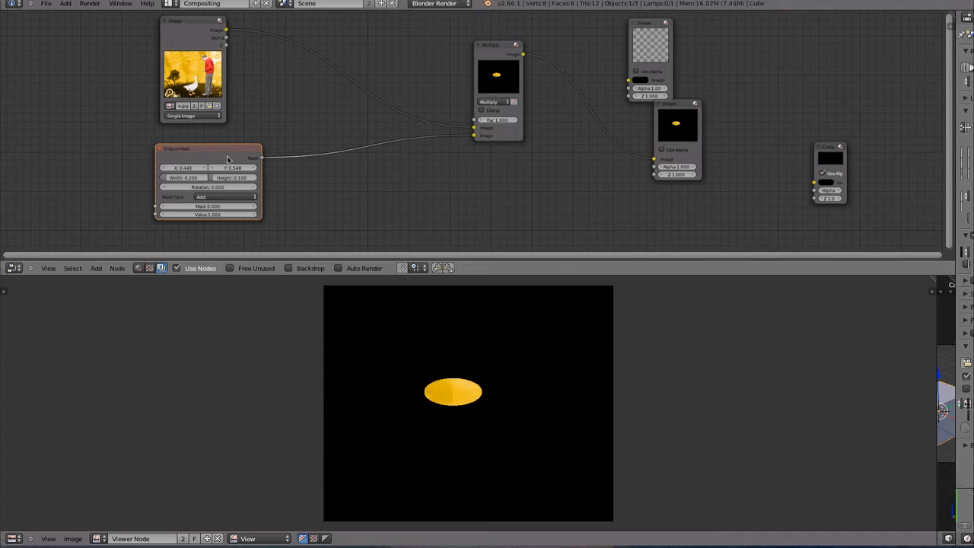
{"action": "left_click_drag", "start_coordinate": [231, 169], "coordinate": [223, 169]}
{"action": "left_click_drag", "start_coordinate": [192, 169], "coordinate": [224, 169]}
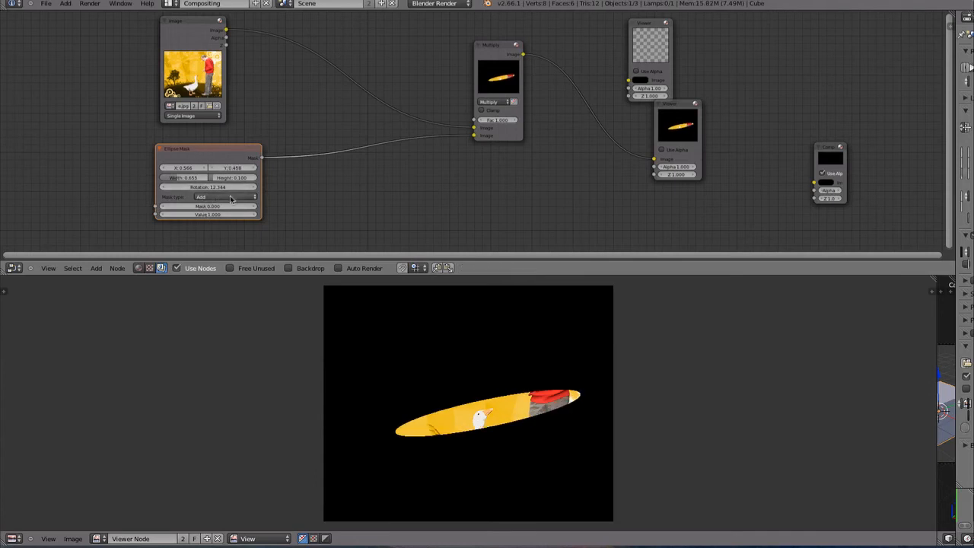
- Try the Subtract, Multiply and Not mask types on the Ellipse Mask and return it to Add
{"action": "left_click", "coordinate": [231, 198]}
{"action": "left_click", "coordinate": [226, 188]}
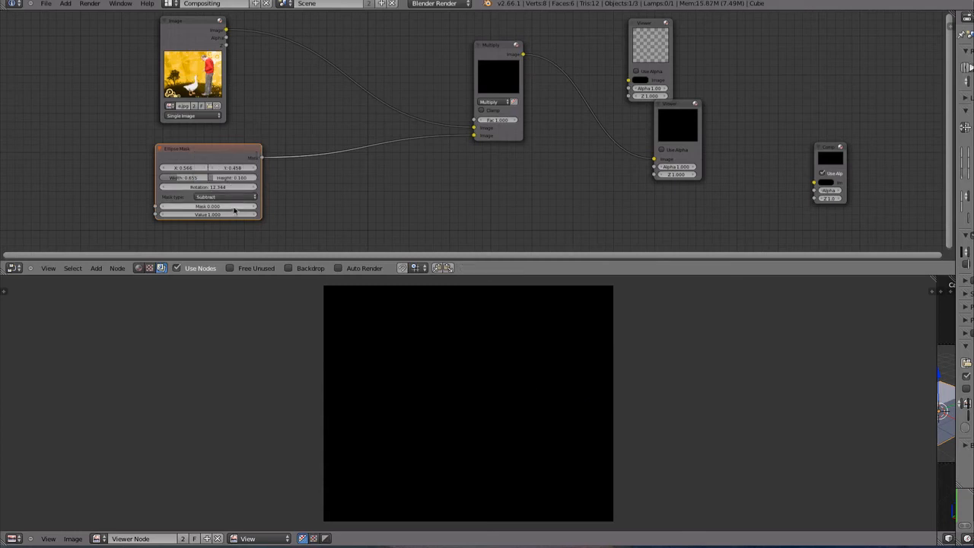
{"action": "left_click", "coordinate": [232, 197]}
{"action": "left_click", "coordinate": [231, 175]}
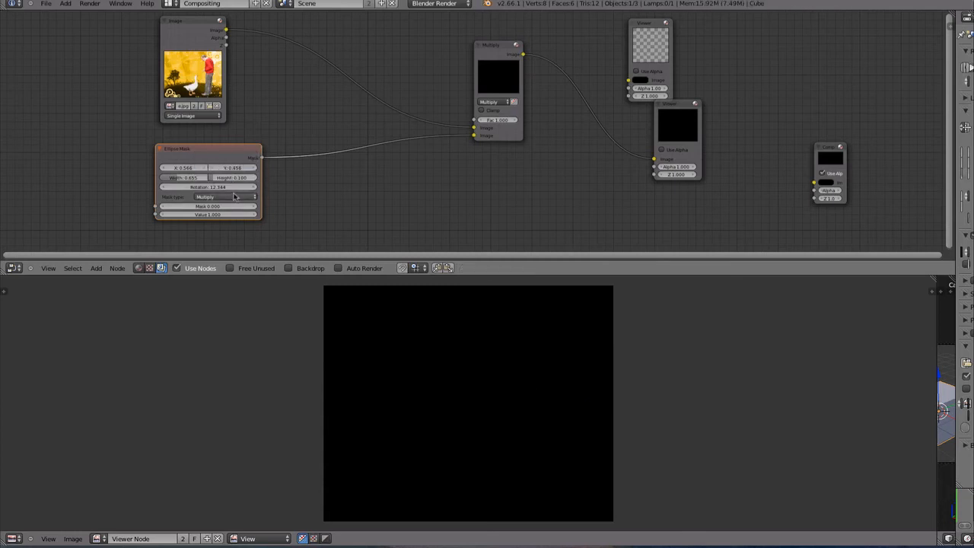
{"action": "left_click", "coordinate": [232, 197]}
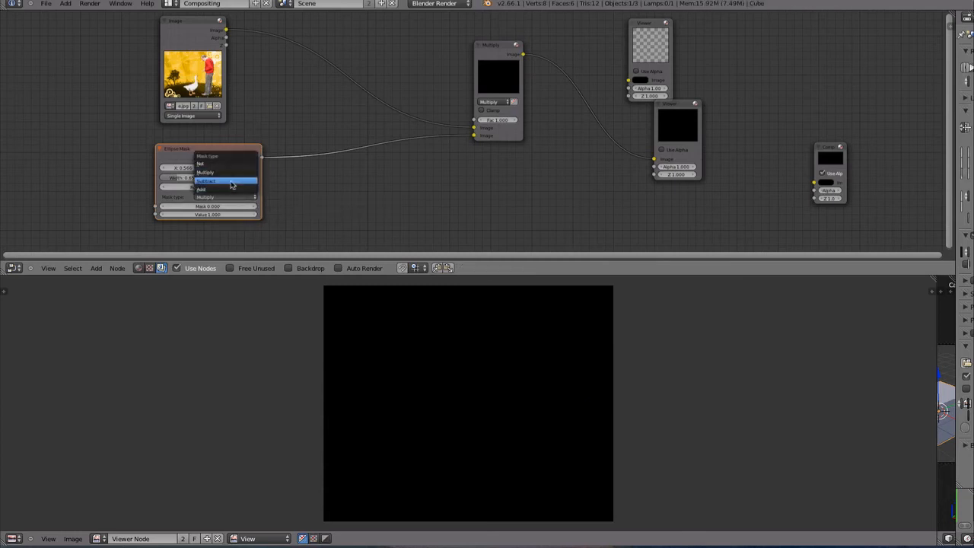
{"action": "left_click", "coordinate": [227, 165]}
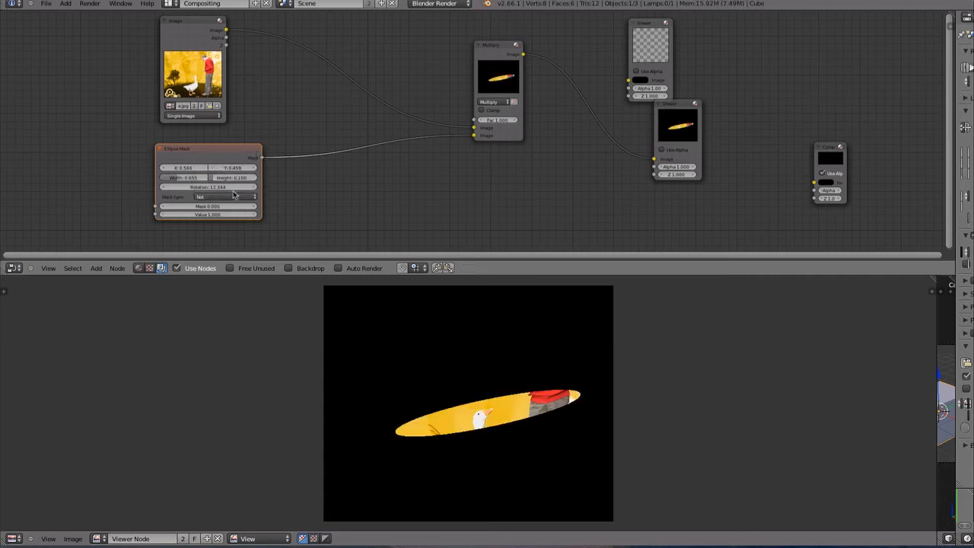
{"action": "left_click", "coordinate": [234, 194]}
{"action": "left_click", "coordinate": [229, 191]}
- Add a Blur node and insert it on the link between the Ellipse Mask and the Multiply node
{"action": "key", "text": "shift+a"}
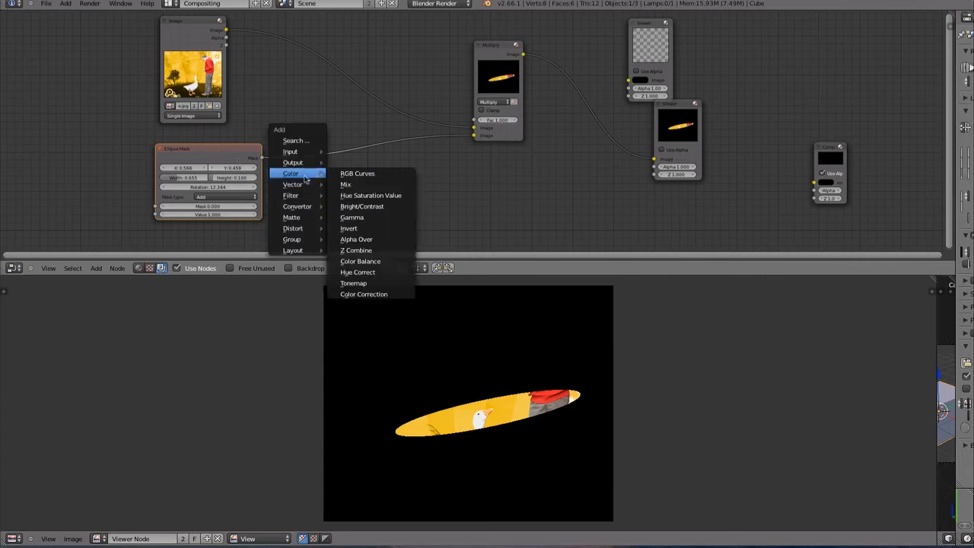
{"action": "mouse_move", "coordinate": [305, 196]}
{"action": "left_click", "coordinate": [350, 206]}
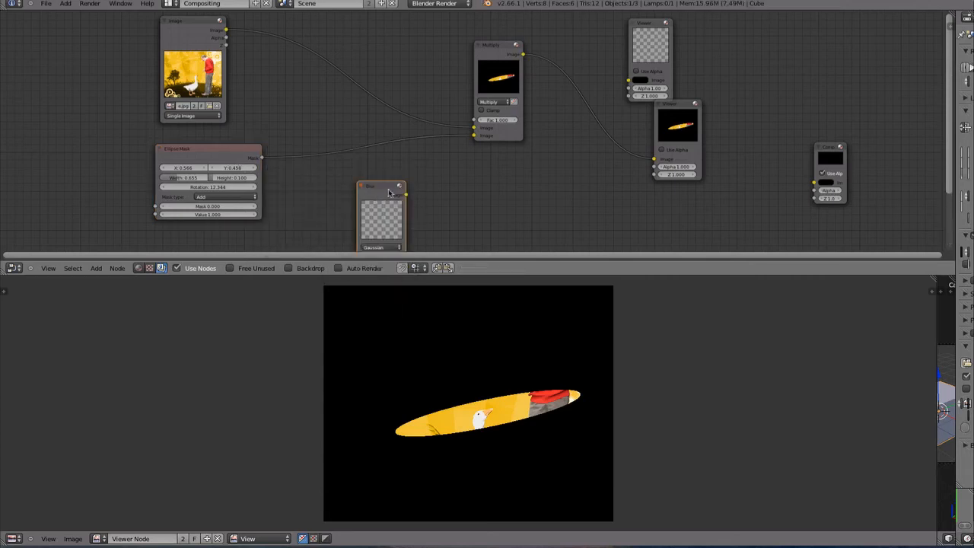
{"action": "left_click_drag", "start_coordinate": [374, 189], "coordinate": [328, 108]}
{"action": "left_click", "coordinate": [338, 102]}
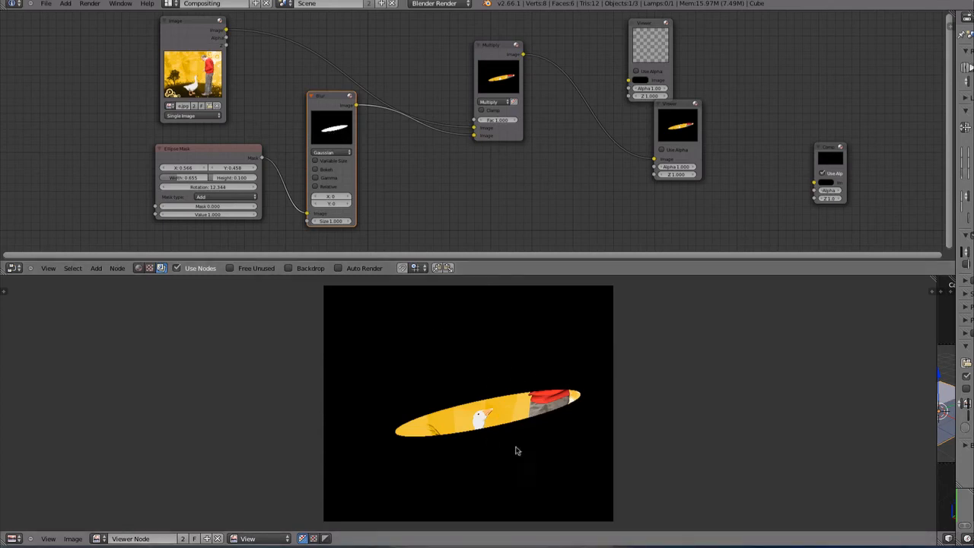
- Set the Blur node's X and Y to 20 and enlarge the node to get a bigger preview
{"action": "left_click_drag", "start_coordinate": [320, 198], "coordinate": [349, 202]}
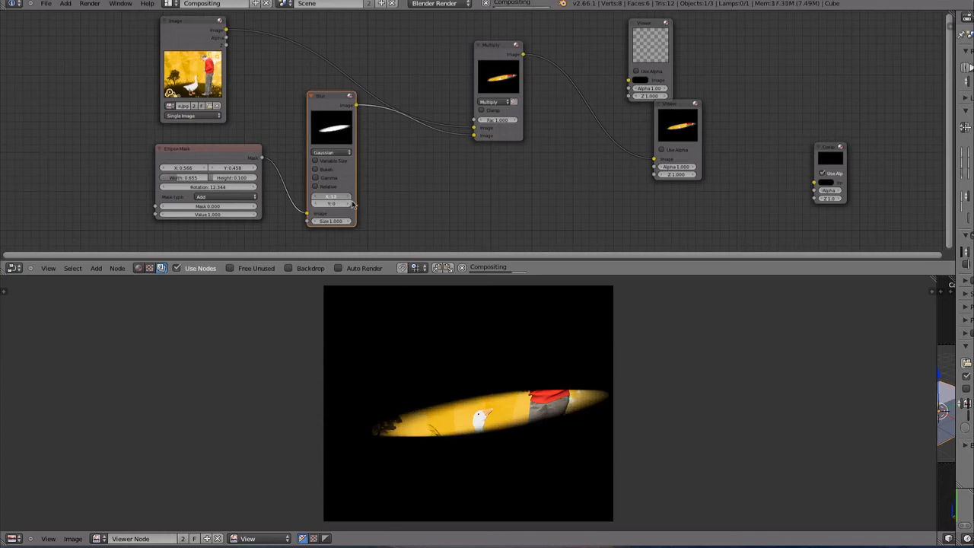
{"action": "left_click", "coordinate": [332, 197]}
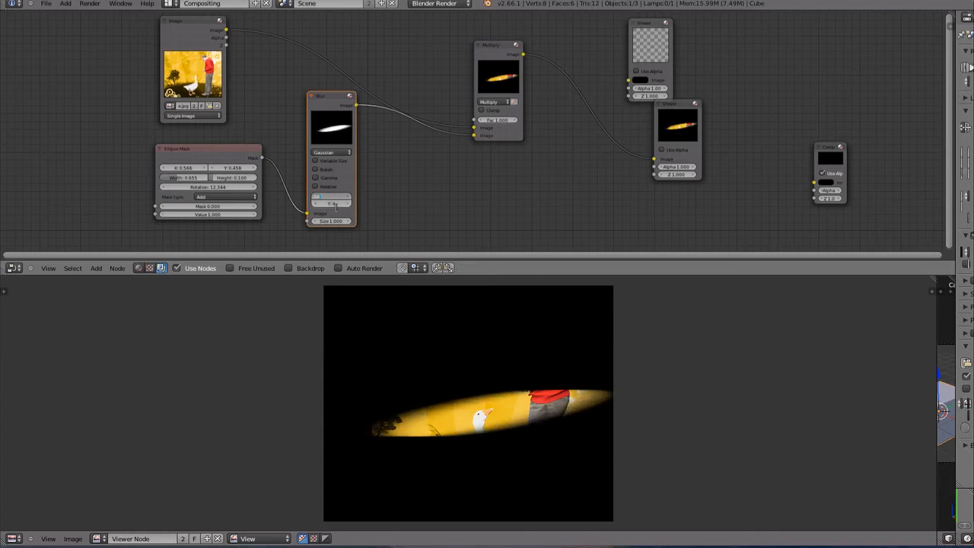
{"action": "type", "text": "20"}
{"action": "key", "text": "Return"}
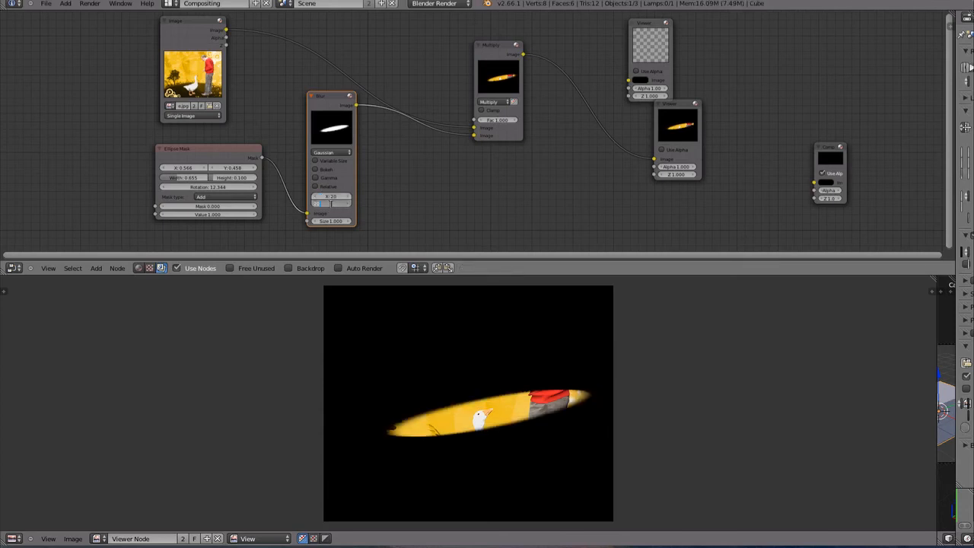
{"action": "key", "text": "Return"}
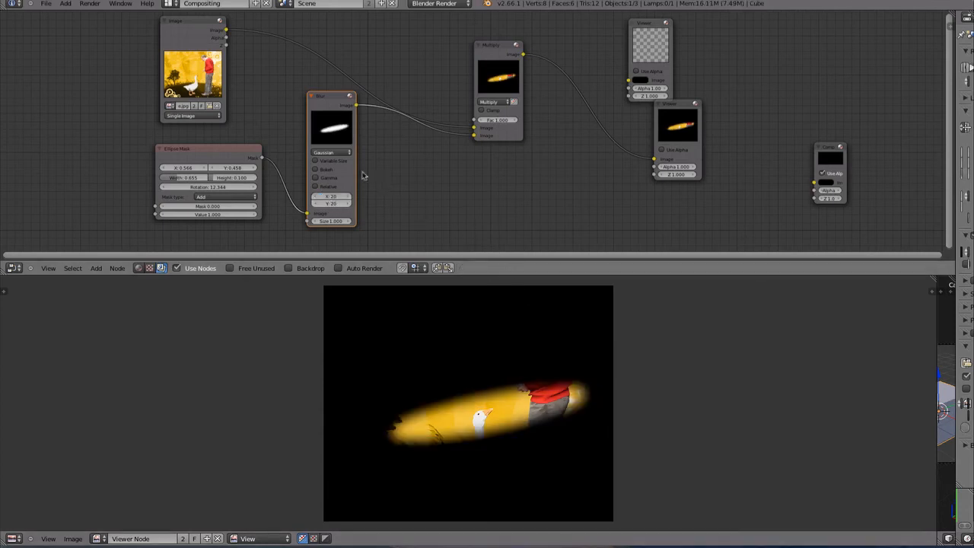
{"action": "left_click_drag", "start_coordinate": [317, 109], "coordinate": [327, 113]}
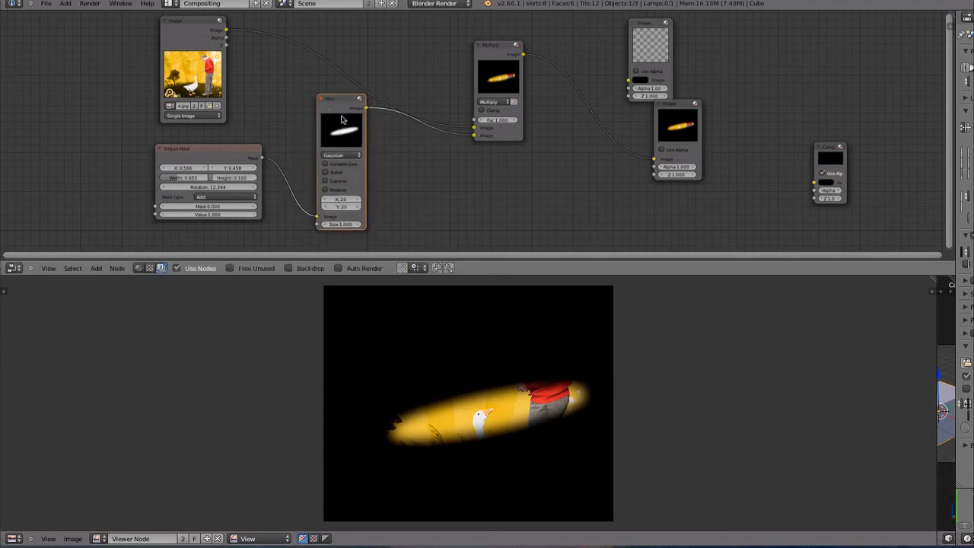
{"action": "left_click_drag", "start_coordinate": [364, 195], "coordinate": [437, 182]}
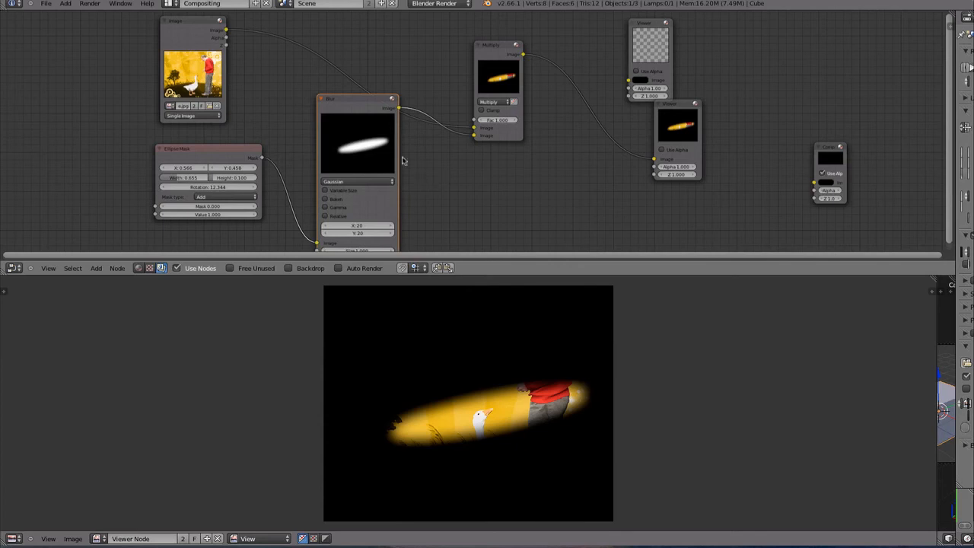
- Move the Blur node clear of its neighbours and set the Ellipse Mask to X 0.530, Width 0.800, Height 0.209 and Rotation 248.672
{"action": "left_click_drag", "start_coordinate": [353, 111], "coordinate": [317, 101]}
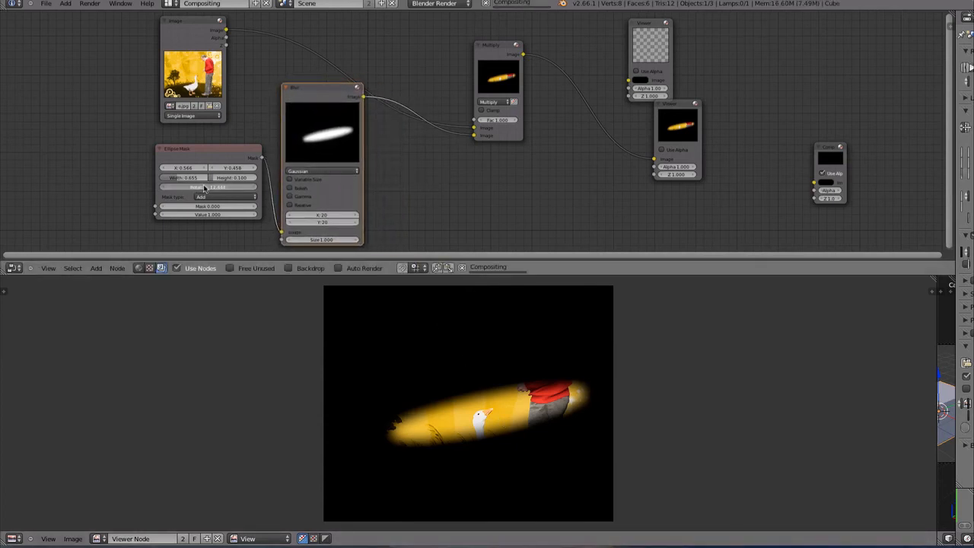
{"action": "left_click_drag", "start_coordinate": [202, 189], "coordinate": [295, 182]}
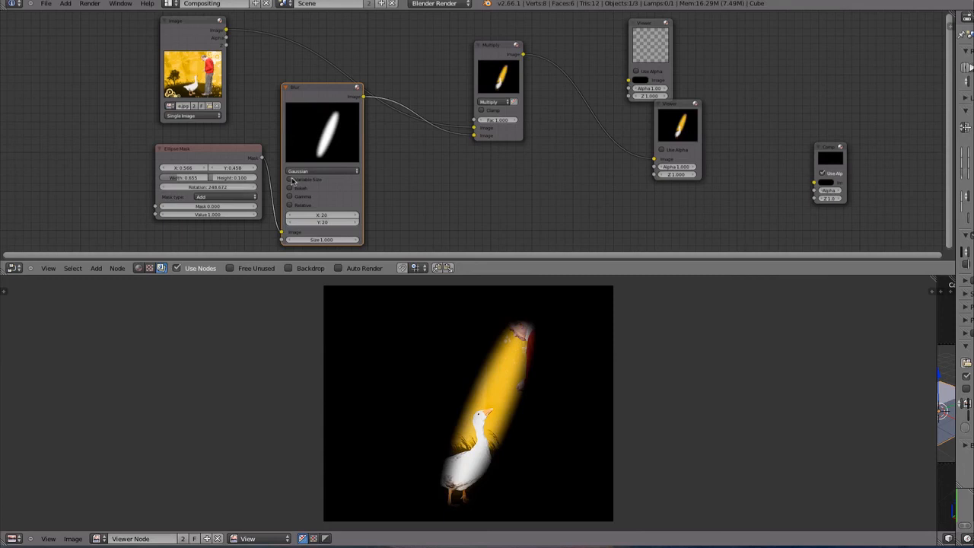
{"action": "left_click_drag", "start_coordinate": [219, 178], "coordinate": [189, 178]}
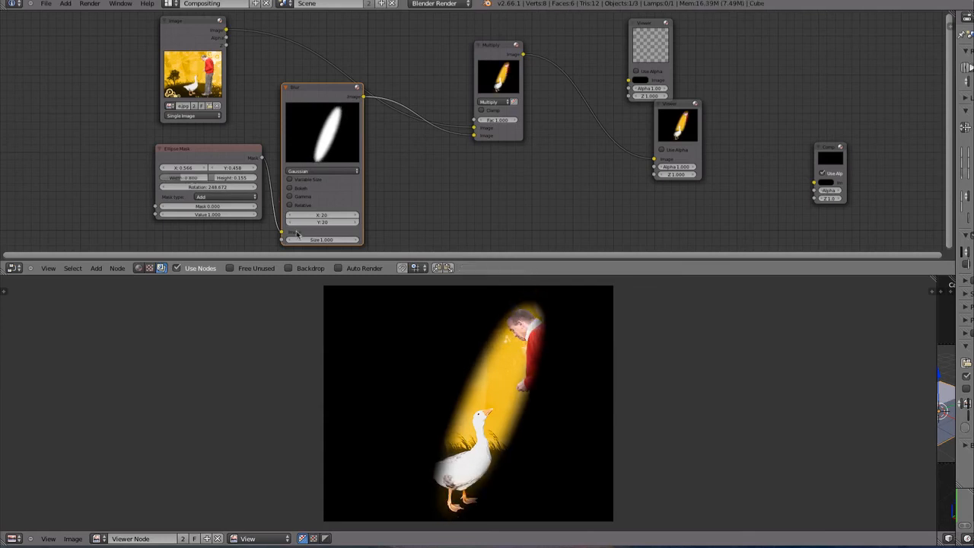
{"action": "left_click_drag", "start_coordinate": [226, 178], "coordinate": [197, 170]}
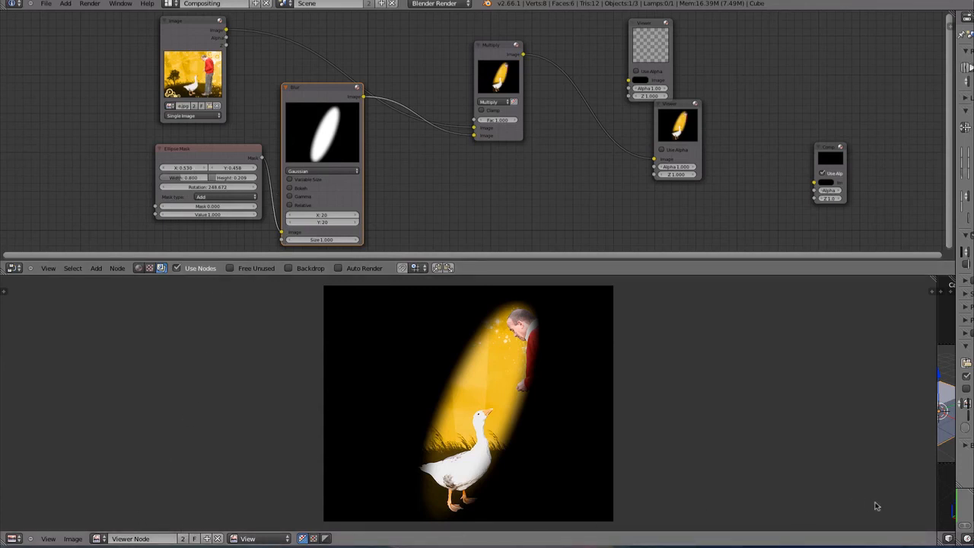
- Split a narrow strip off the bottom of the image editor and turn it into a Timeline
{"action": "right_click", "coordinate": [937, 515]}
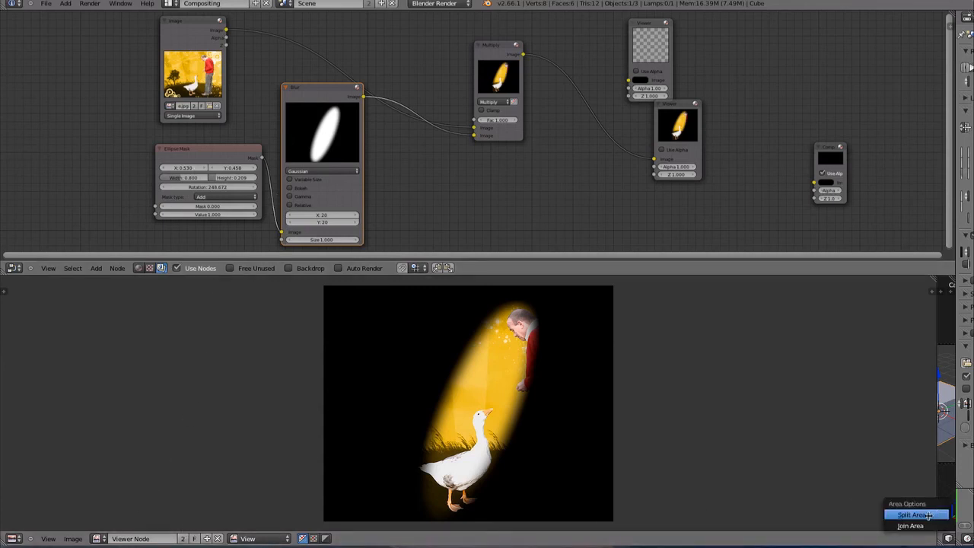
{"action": "left_click", "coordinate": [929, 516]}
{"action": "left_click", "coordinate": [913, 505]}
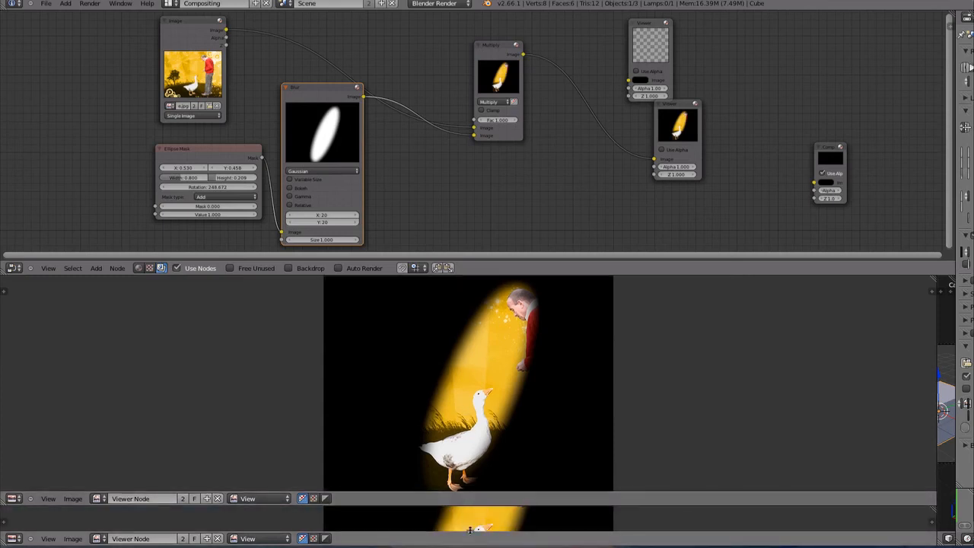
{"action": "left_click", "coordinate": [13, 539]}
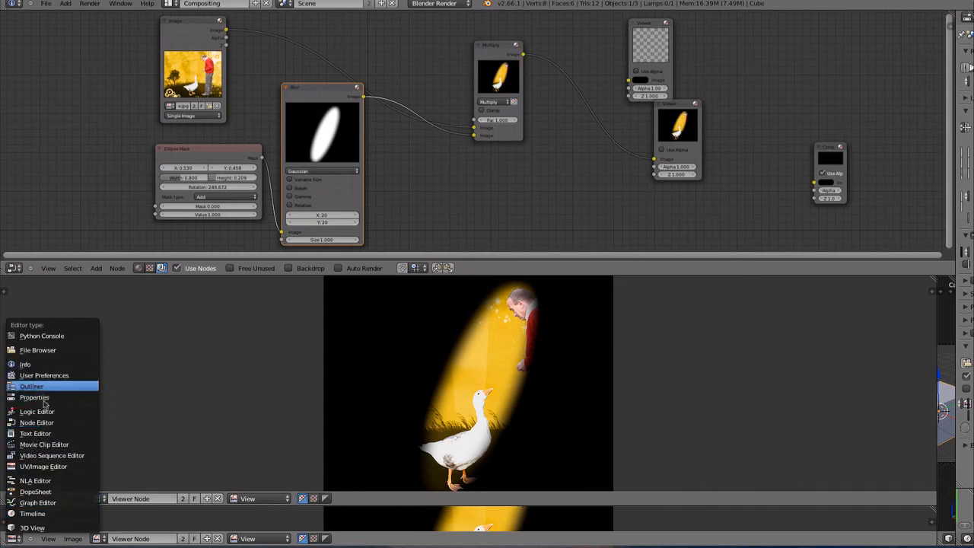
{"action": "left_click", "coordinate": [47, 515]}
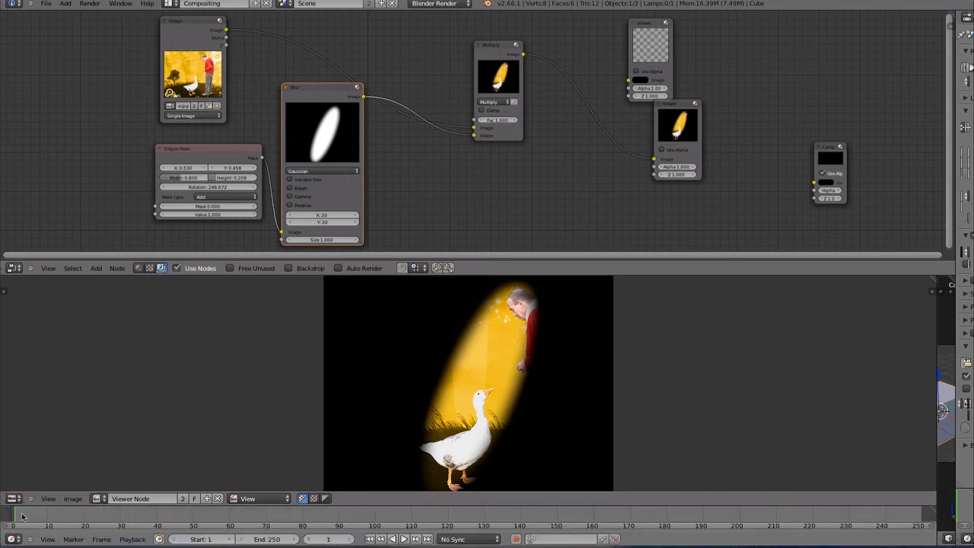
- Scrub and play the timeline to preview the animation, and return to frame 1
{"action": "left_click_drag", "start_coordinate": [23, 516], "coordinate": [54, 516]}
{"action": "left_click_drag", "start_coordinate": [183, 515], "coordinate": [13, 524]}
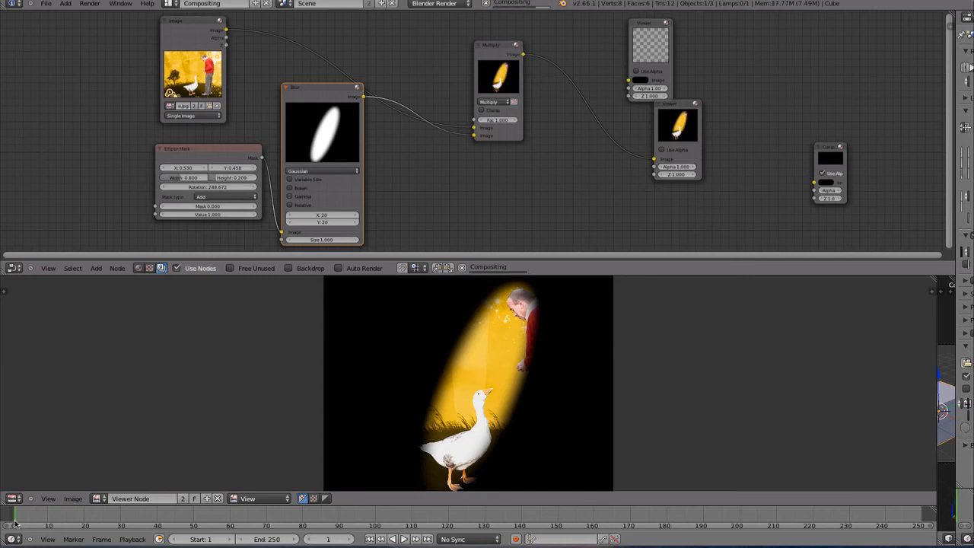
{"action": "left_click", "coordinate": [404, 538]}
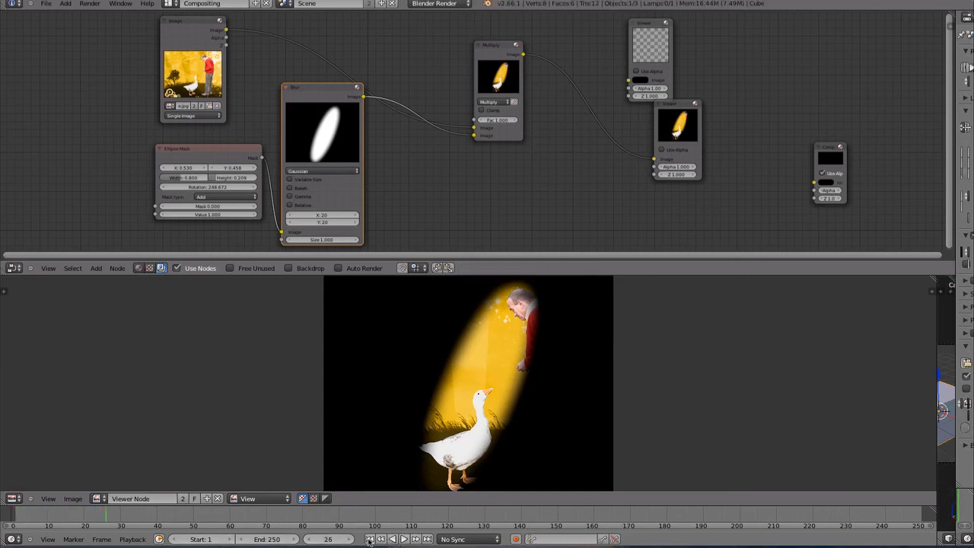
{"action": "left_click", "coordinate": [369, 539]}
{"action": "left_click", "coordinate": [403, 539]}
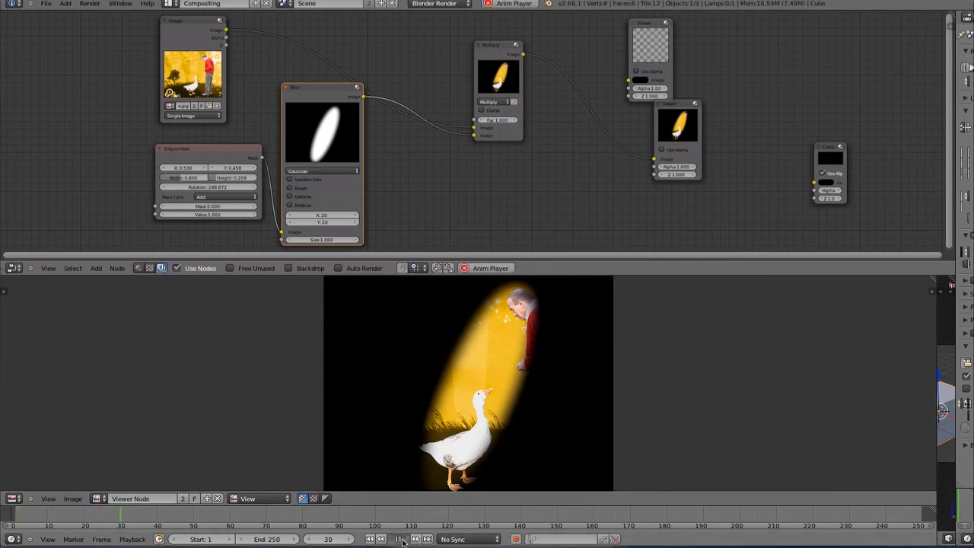
{"action": "left_click", "coordinate": [403, 540]}
{"action": "left_click", "coordinate": [370, 539]}
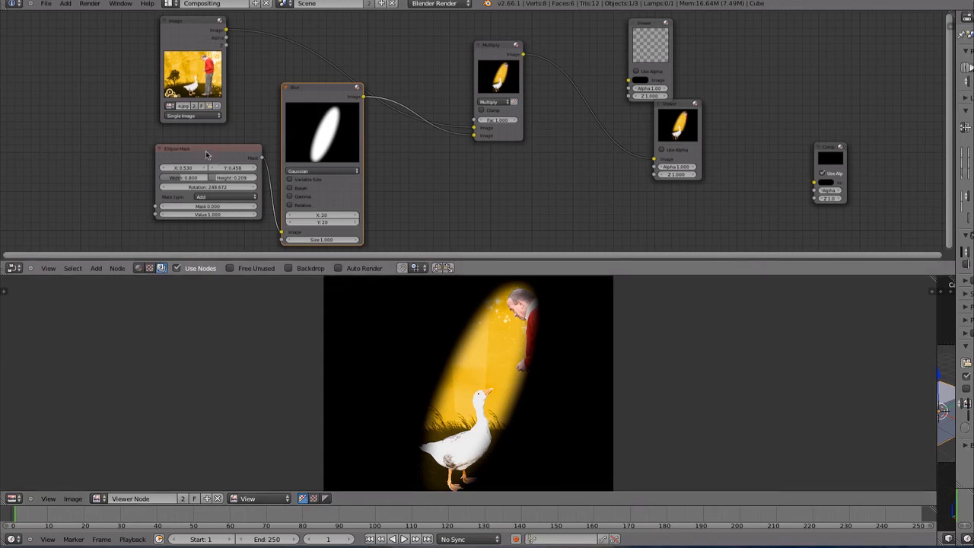
- Reposition the Ellipse Mask node slightly and insert a keyframe on its Rotation at frame 1
{"action": "left_click_drag", "start_coordinate": [206, 155], "coordinate": [192, 150]}
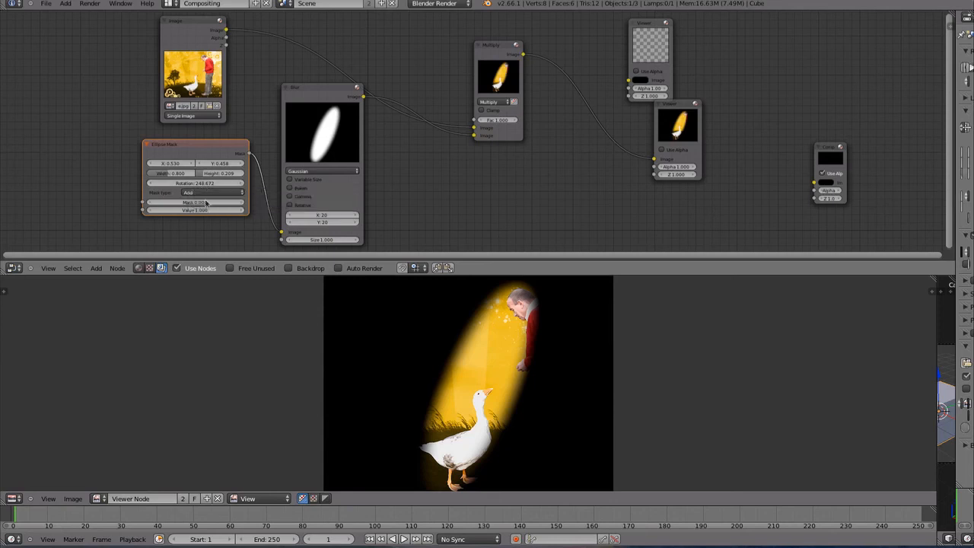
{"action": "left_click_drag", "start_coordinate": [194, 151], "coordinate": [198, 148]}
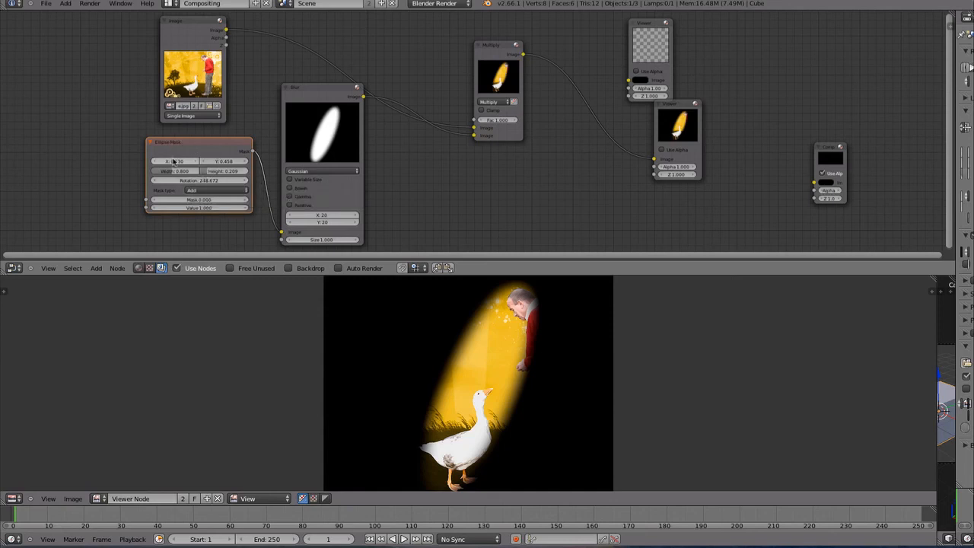
{"action": "scroll", "coordinate": [220, 228], "scroll_direction": "up", "scroll_amount": 2}
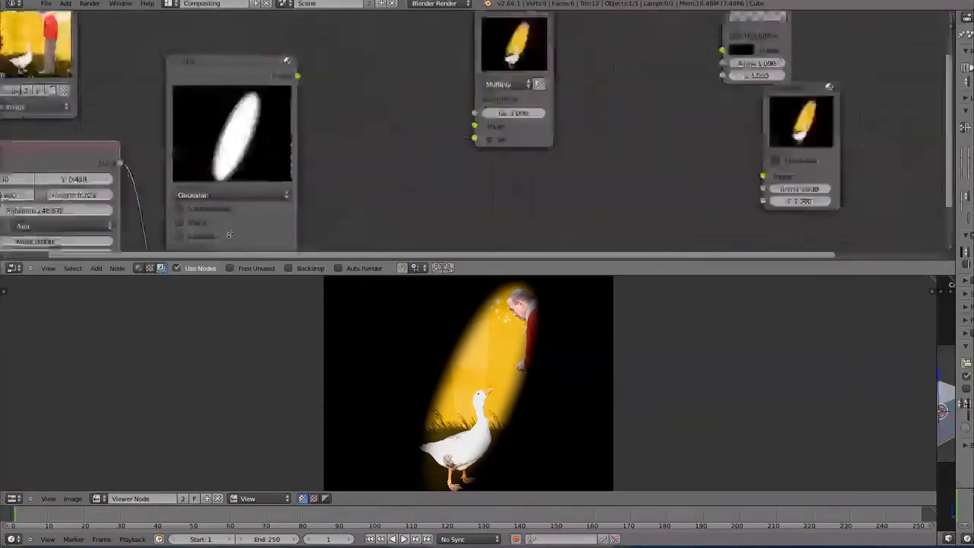
{"action": "scroll", "coordinate": [228, 234], "scroll_direction": "down", "scroll_amount": 3}
{"action": "scroll", "coordinate": [213, 226], "scroll_direction": "up", "scroll_amount": 1}
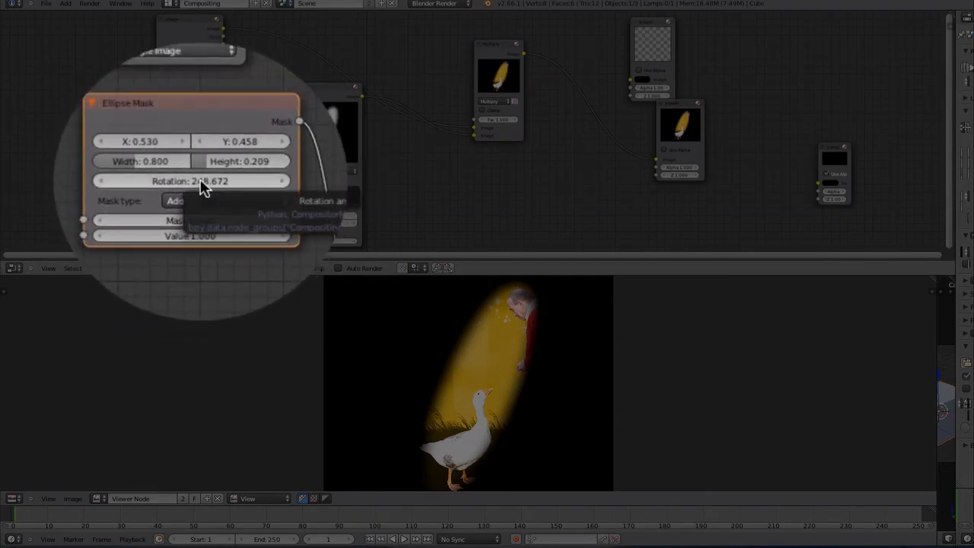
{"action": "key", "text": "i"}
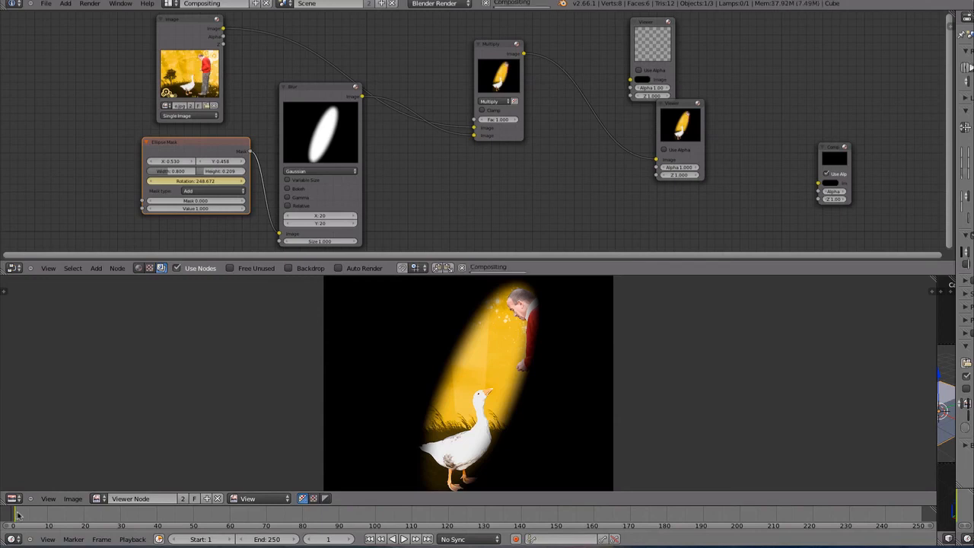
- Keyframe the Ellipse Mask's Rotation at frame 25 with the value 917.016, and scrub back to frame 7 to preview the motion
{"action": "left_click_drag", "start_coordinate": [16, 515], "coordinate": [103, 518]}
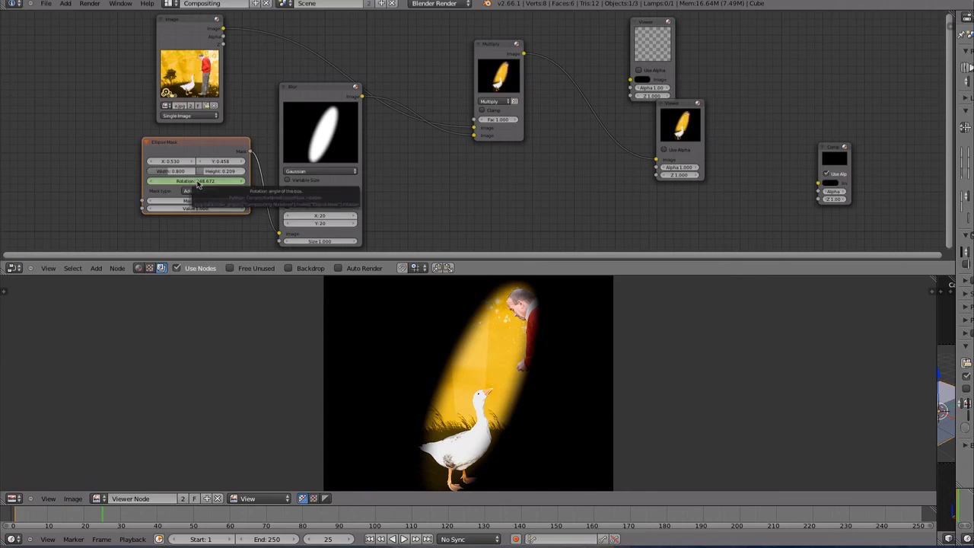
{"action": "key", "text": "i"}
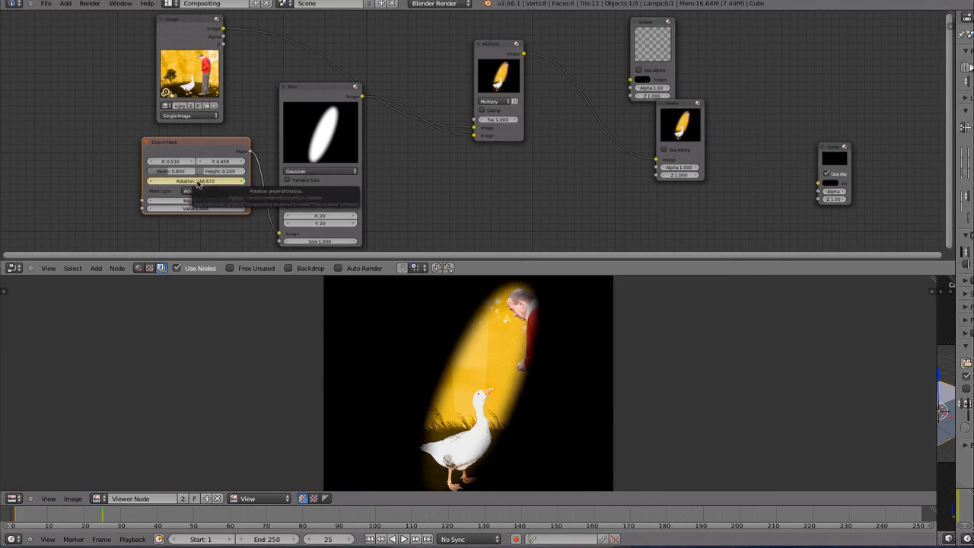
{"action": "mouse_move", "coordinate": [95, 495]}
{"action": "left_mouse_down"}
{"action": "mouse_move", "coordinate": [32, 493]}
{"action": "mouse_move", "coordinate": [102, 491]}
{"action": "left_mouse_up"}
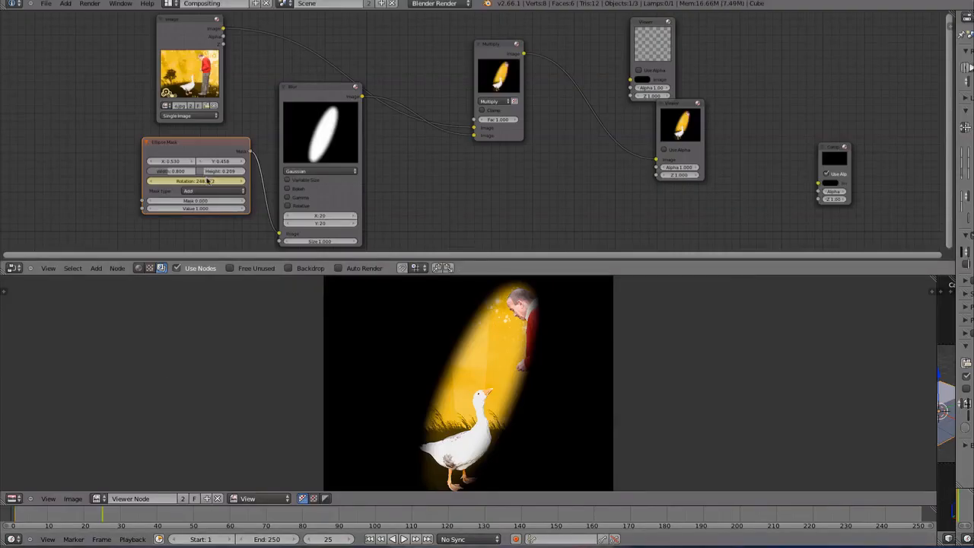
{"action": "left_click_drag", "start_coordinate": [202, 183], "coordinate": [383, 170]}
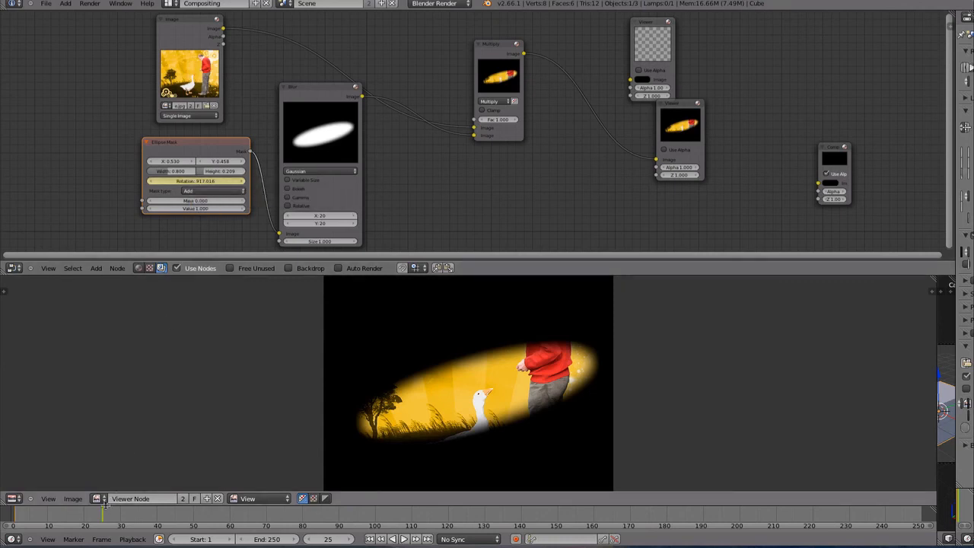
{"action": "left_click_drag", "start_coordinate": [99, 521], "coordinate": [35, 519]}
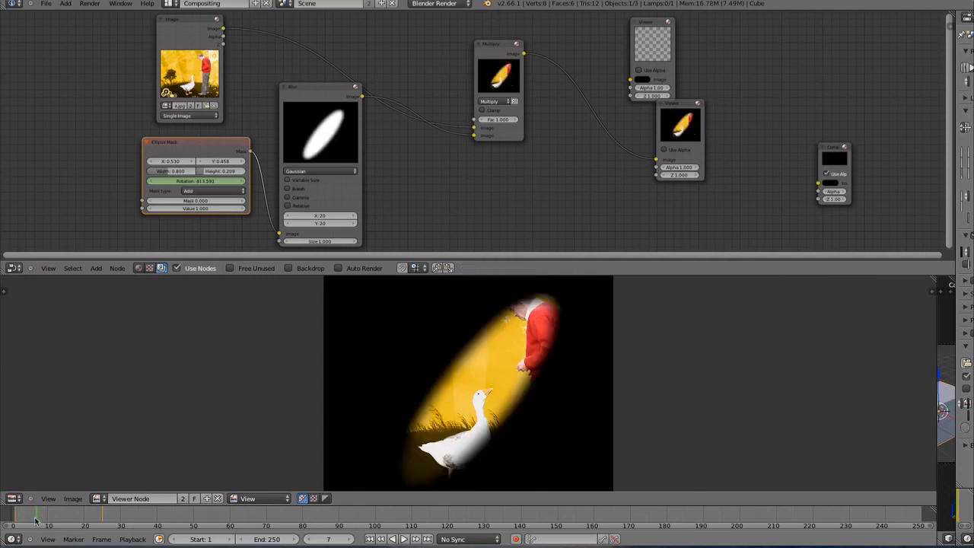